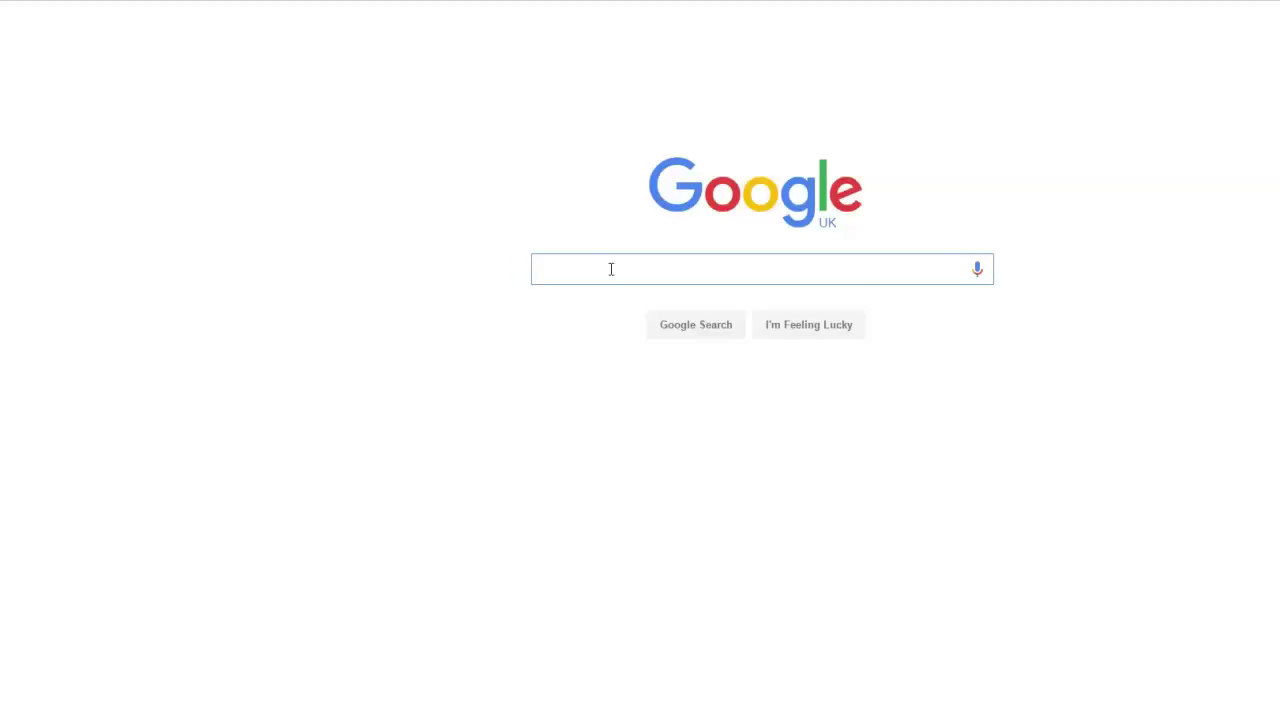
Search Google for the resource pack creator website.
type("R")
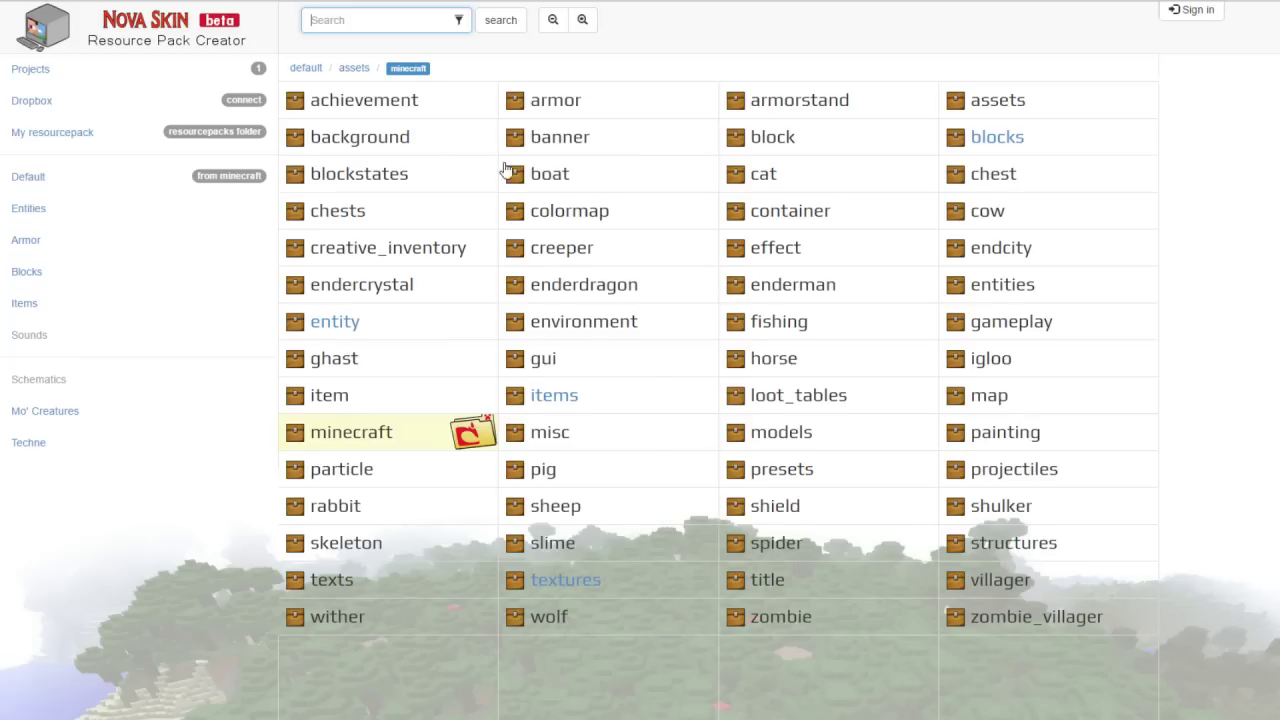
Browse the default minecraft assets and search them for "grass".
scroll(1000, 257, "down", 15)
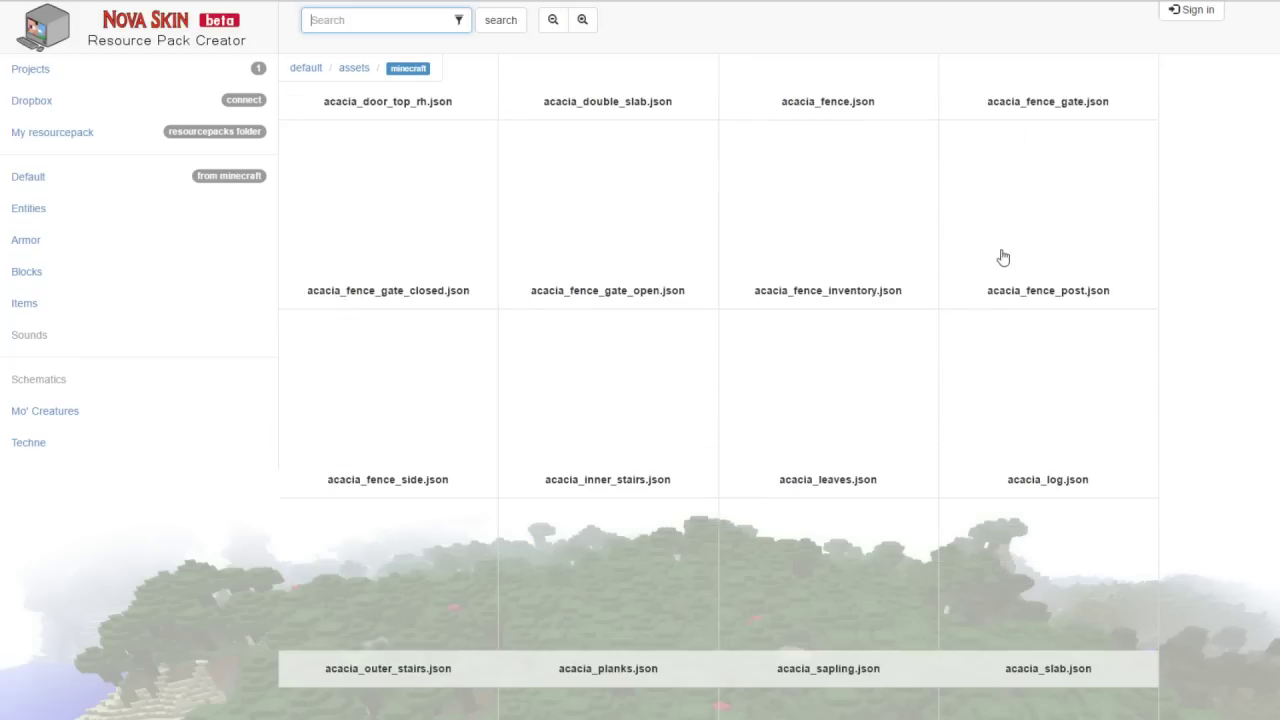
scroll(718, 380, "down", 20)
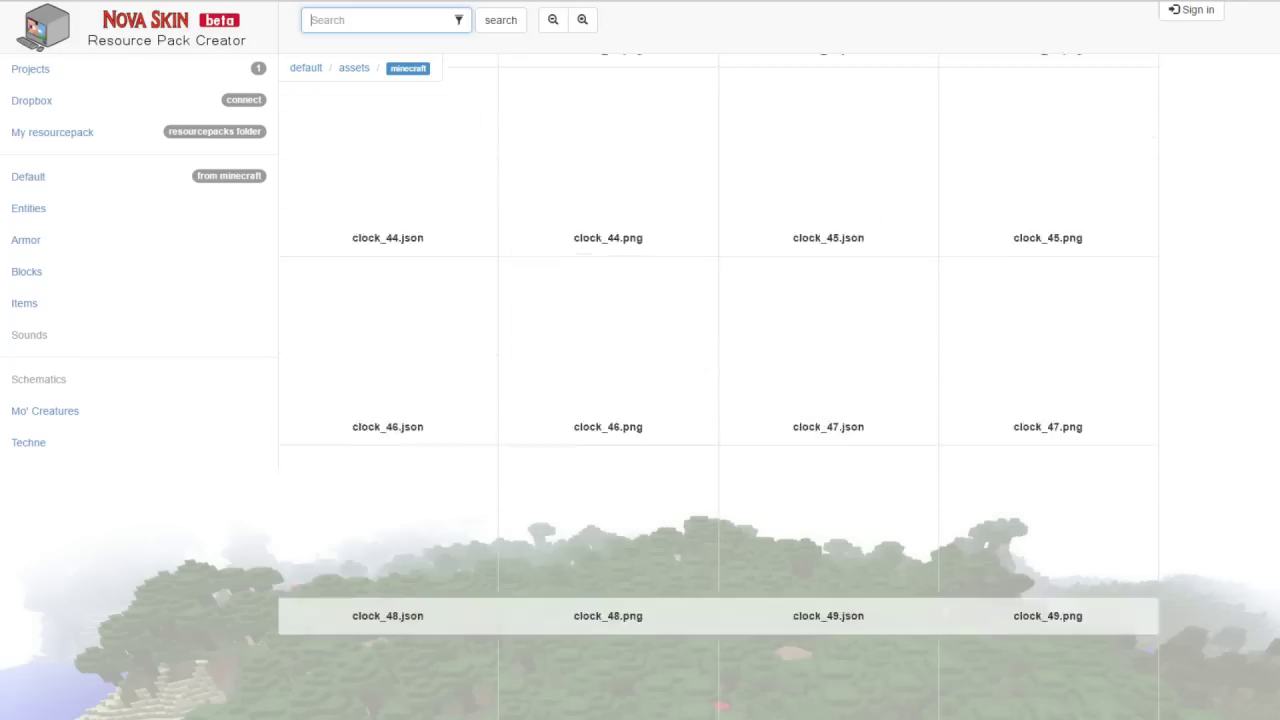
scroll(718, 380, "down", 20)
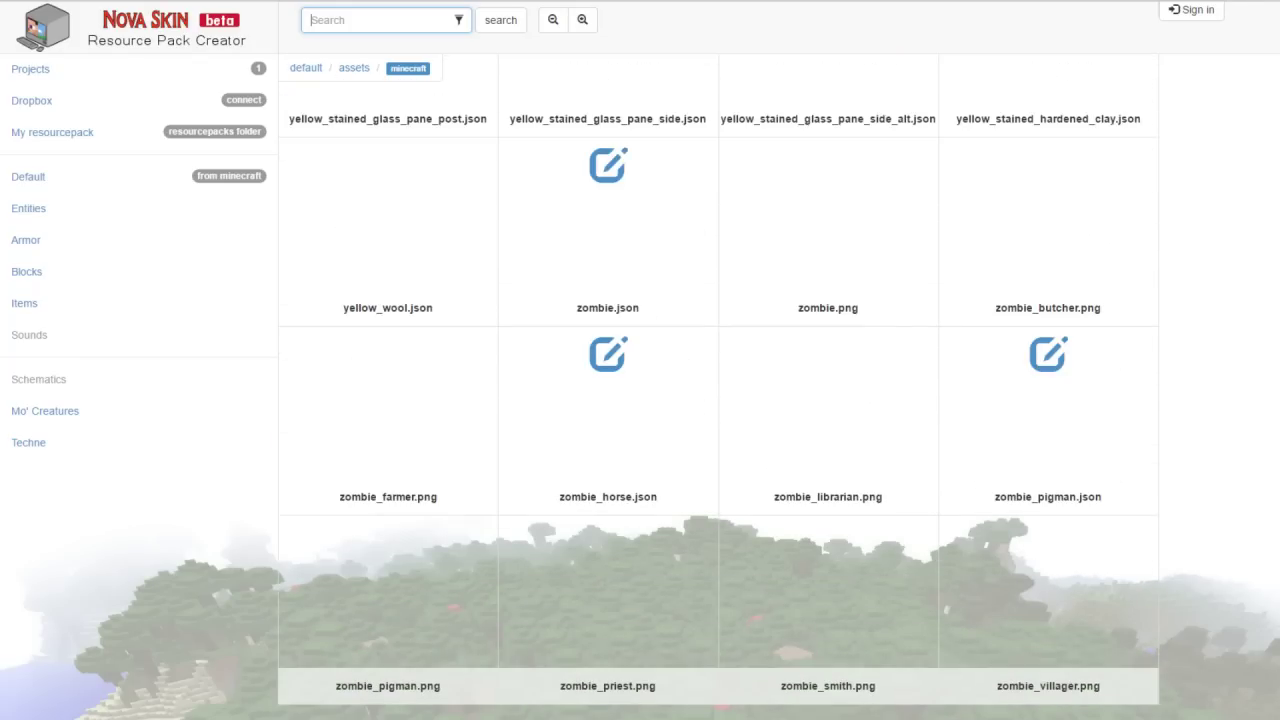
scroll(718, 380, "up", 20)
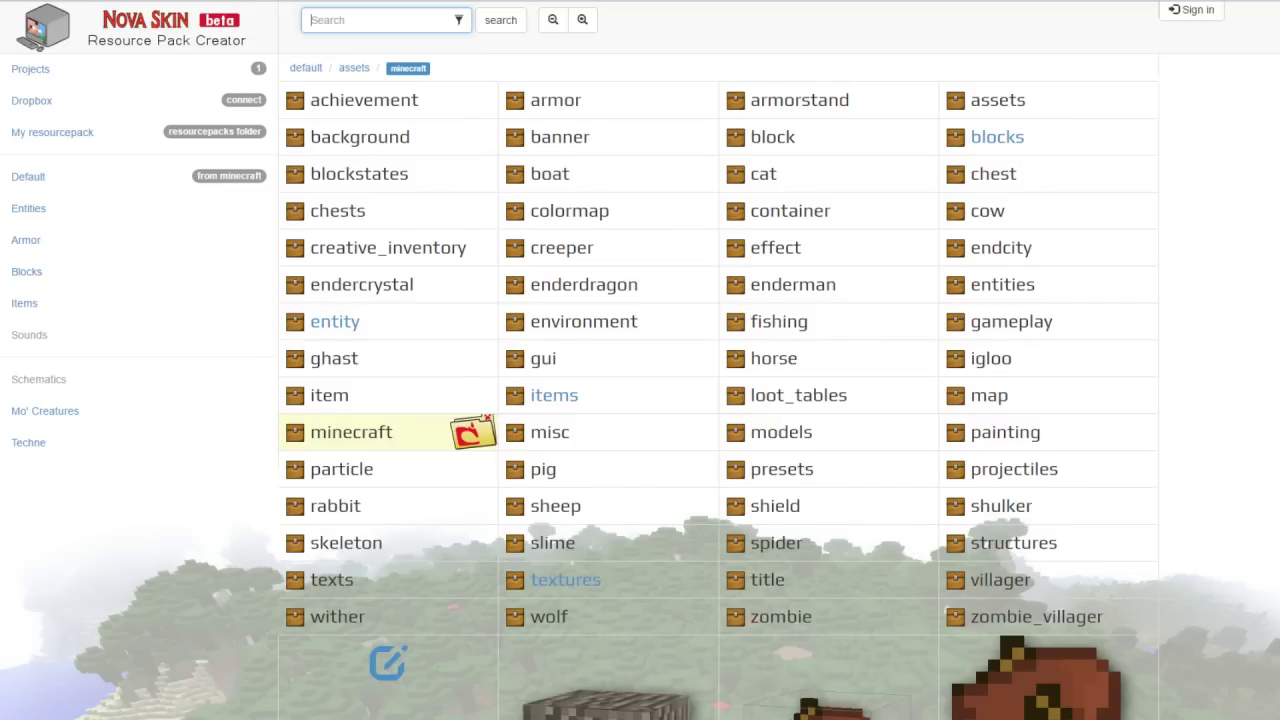
left_click(372, 20)
type("grass")
scroll(640, 372, "down", 2)
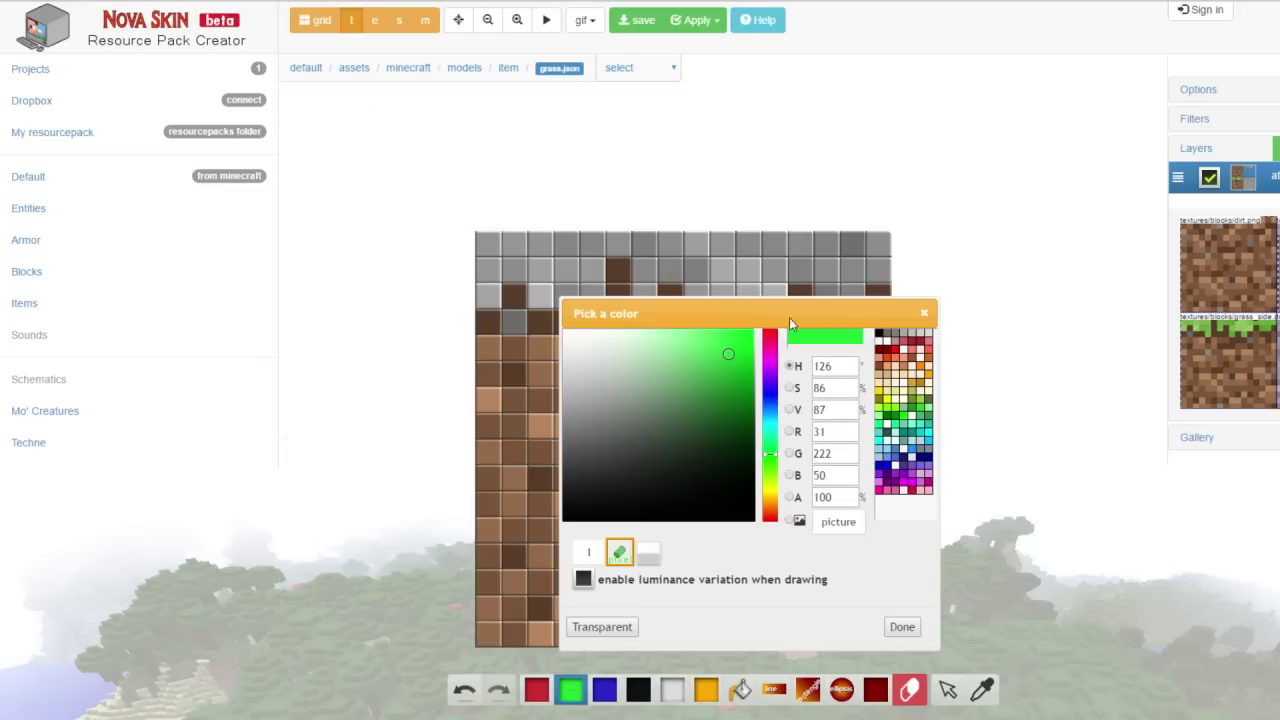
Set the green drawing colour for the grass block to bright green, RGB 0, 255, 25.
left_click_drag(789, 318, 819, 315)
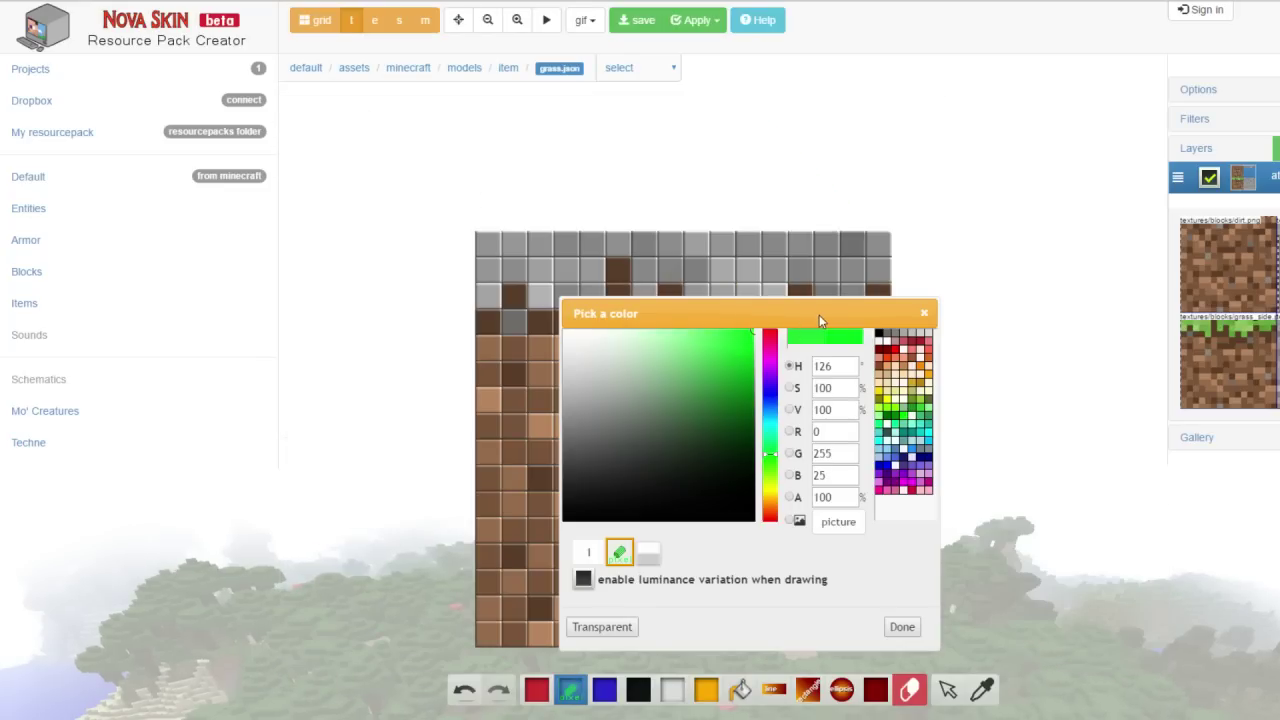
left_click(902, 627)
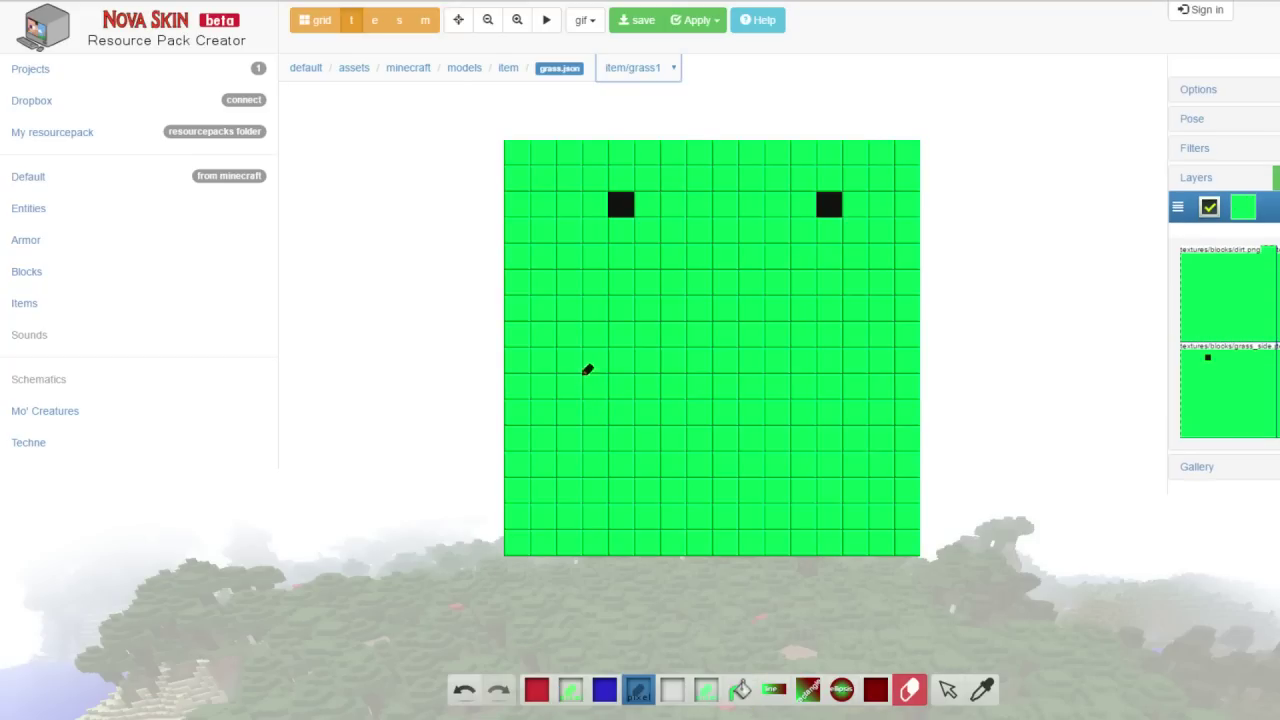
Draw a wide black smile below the eyes on the green grass block and save the texture.
mouse_move(578, 360)
left_mouse_down()
mouse_move(604, 410)
mouse_move(698, 459)
mouse_move(780, 444)
mouse_move(884, 371)
left_mouse_up()
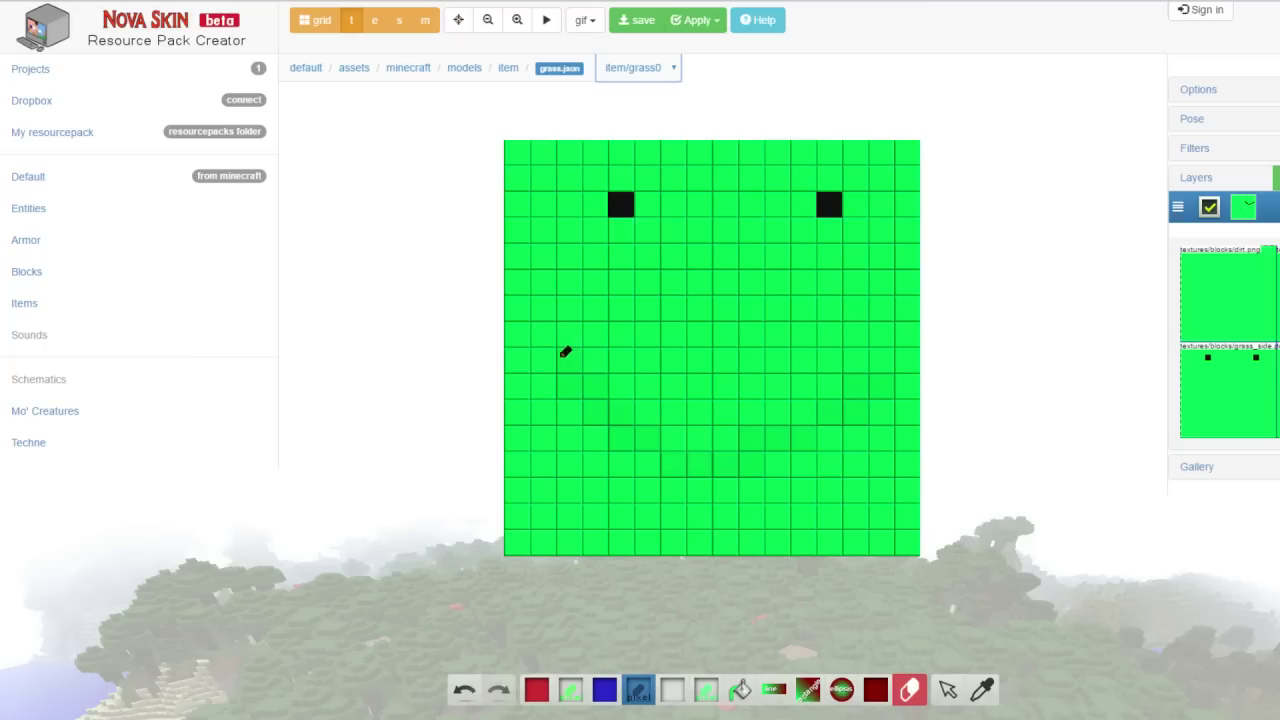
mouse_move(565, 354)
left_mouse_down()
mouse_move(654, 428)
mouse_move(822, 398)
left_mouse_up()
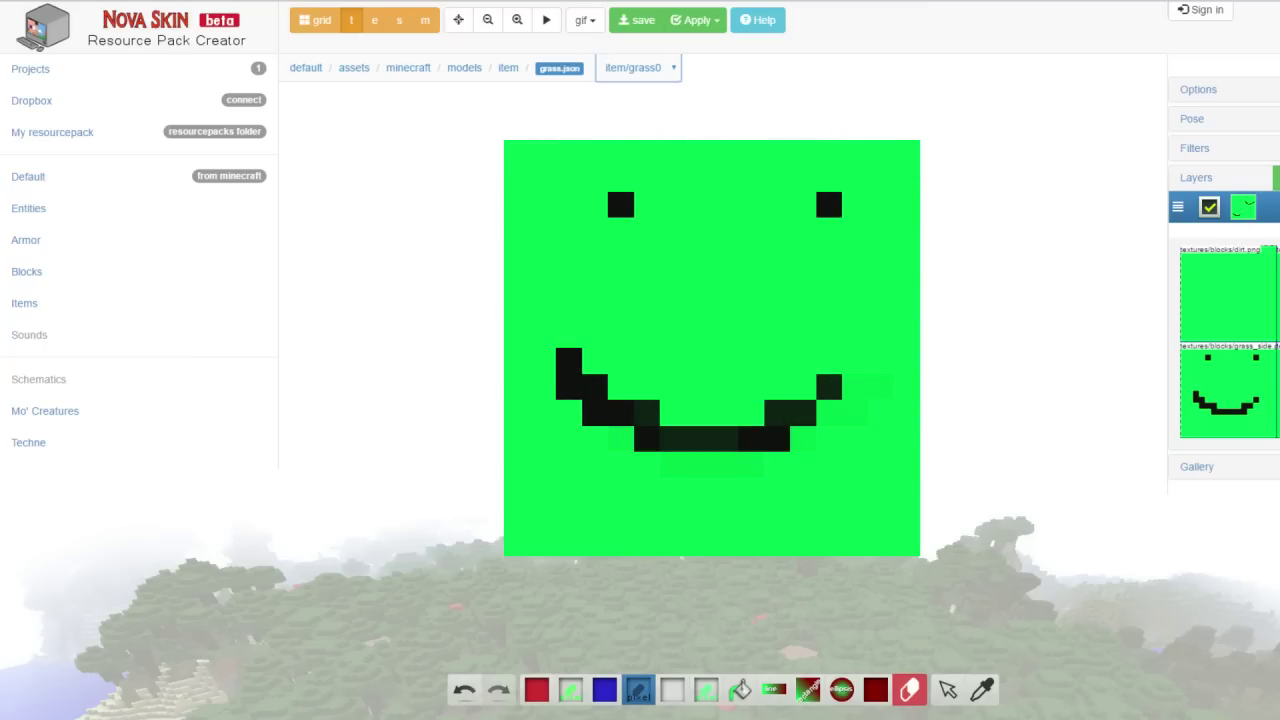
left_click(636, 22)
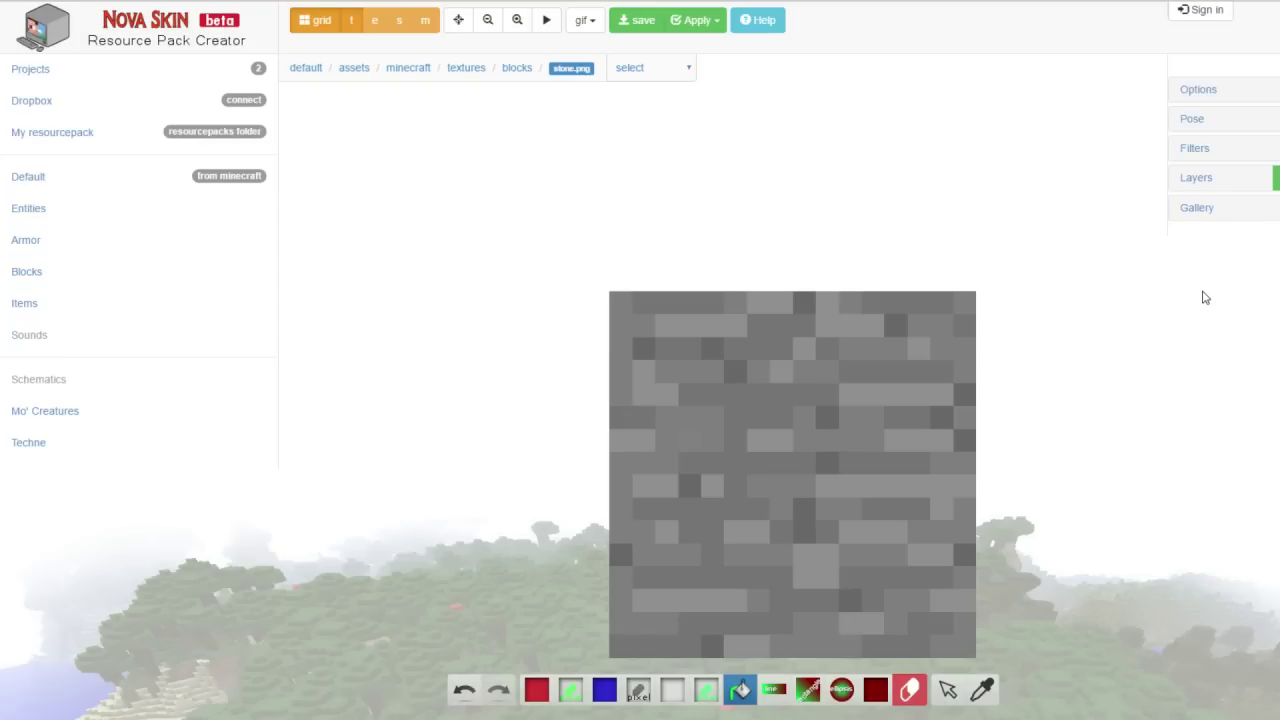
Change the dark red drawing colour to dark green, RGB 0, 135, 4, for the stone texture.
left_click(758, 704)
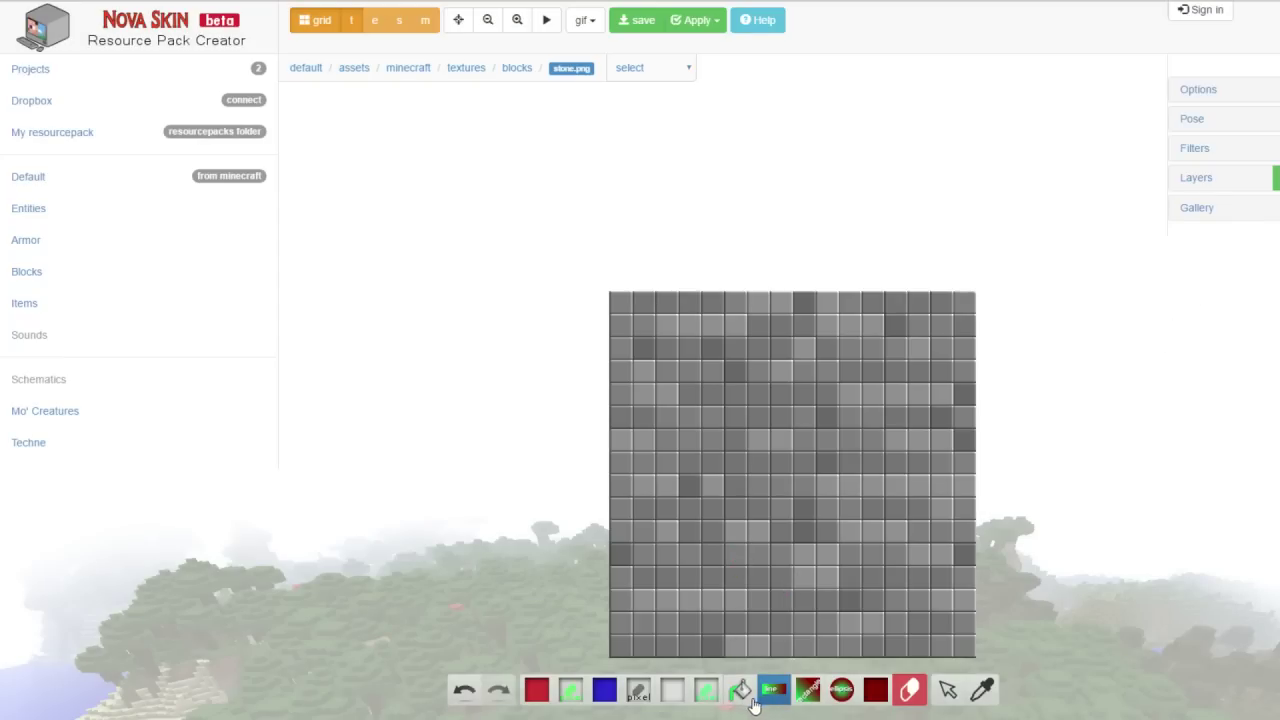
left_click(741, 696)
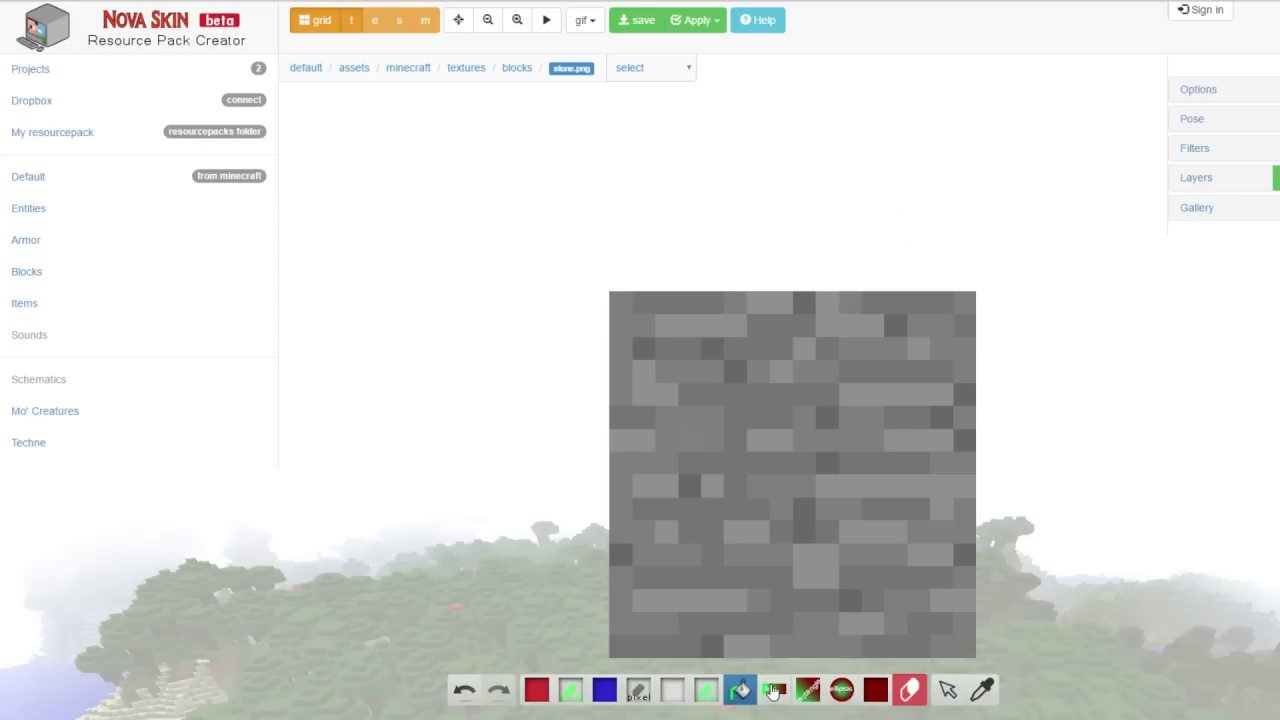
left_click(876, 690)
mouse_move(1077, 457)
left_mouse_down()
mouse_move(1069, 473)
mouse_move(1052, 367)
mouse_move(1075, 475)
mouse_move(1075, 457)
left_mouse_up()
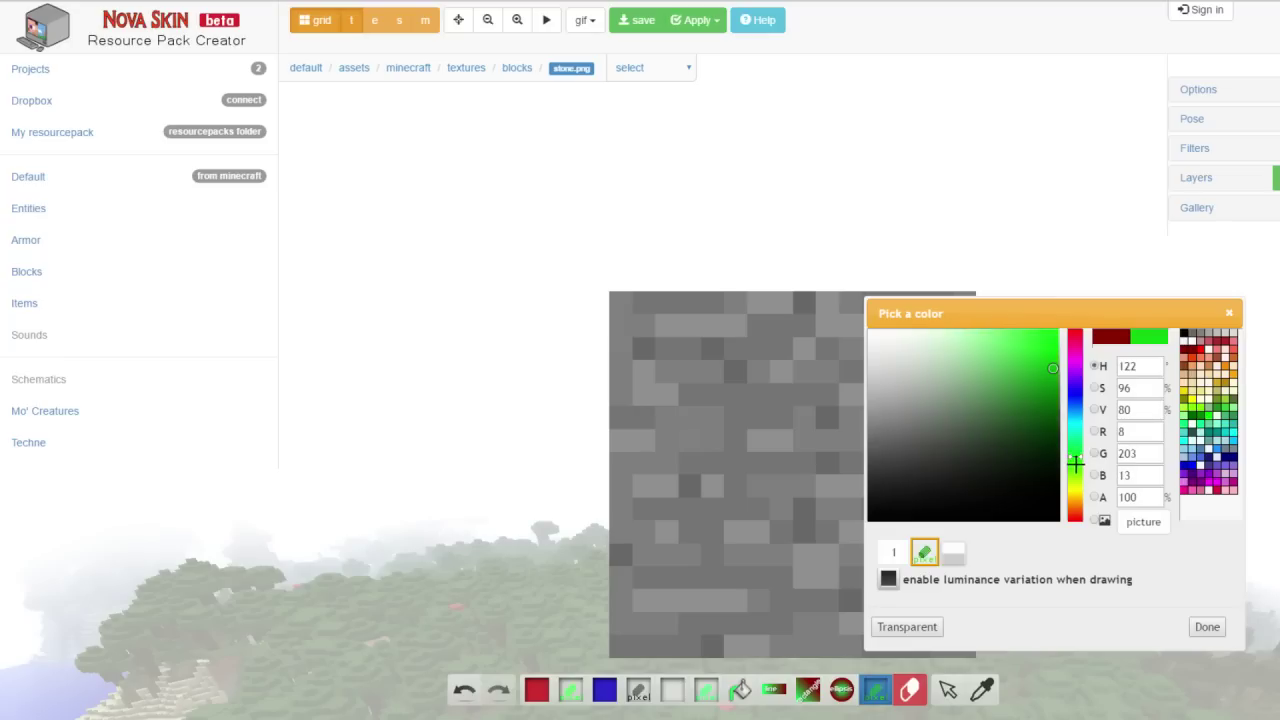
left_click(1045, 399)
left_click_drag(1045, 399, 1061, 419)
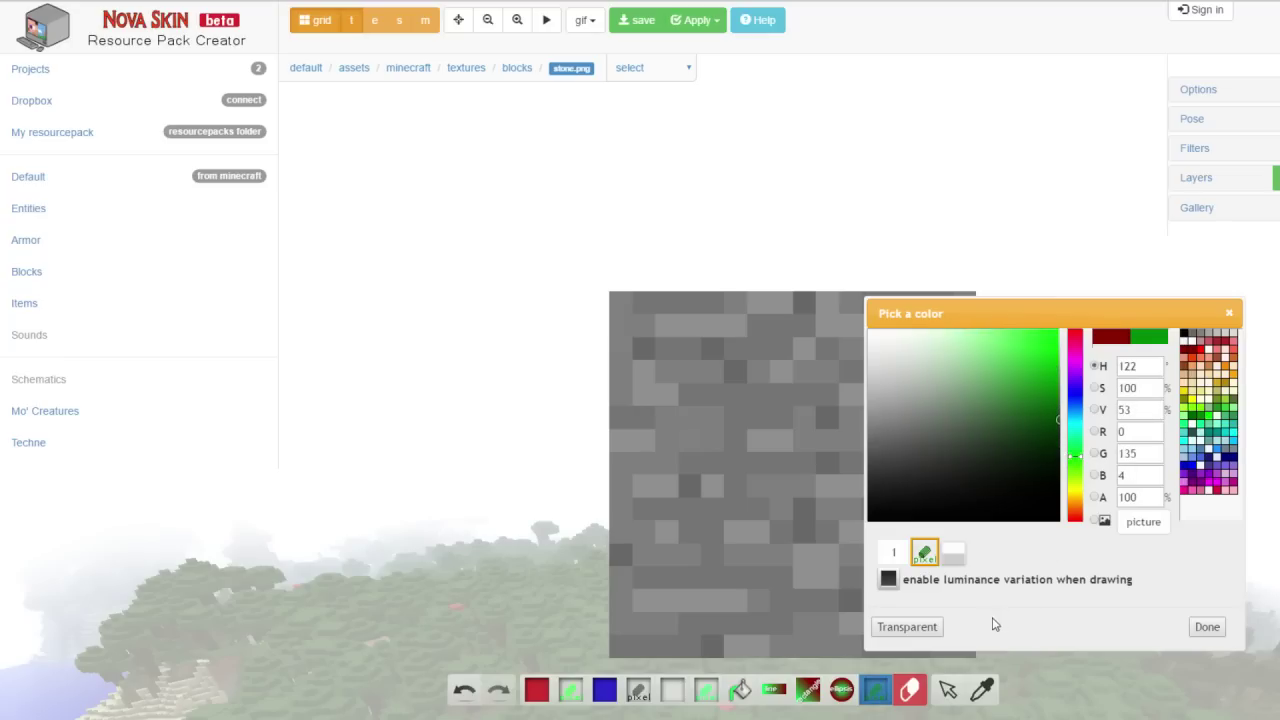
left_click(1208, 627)
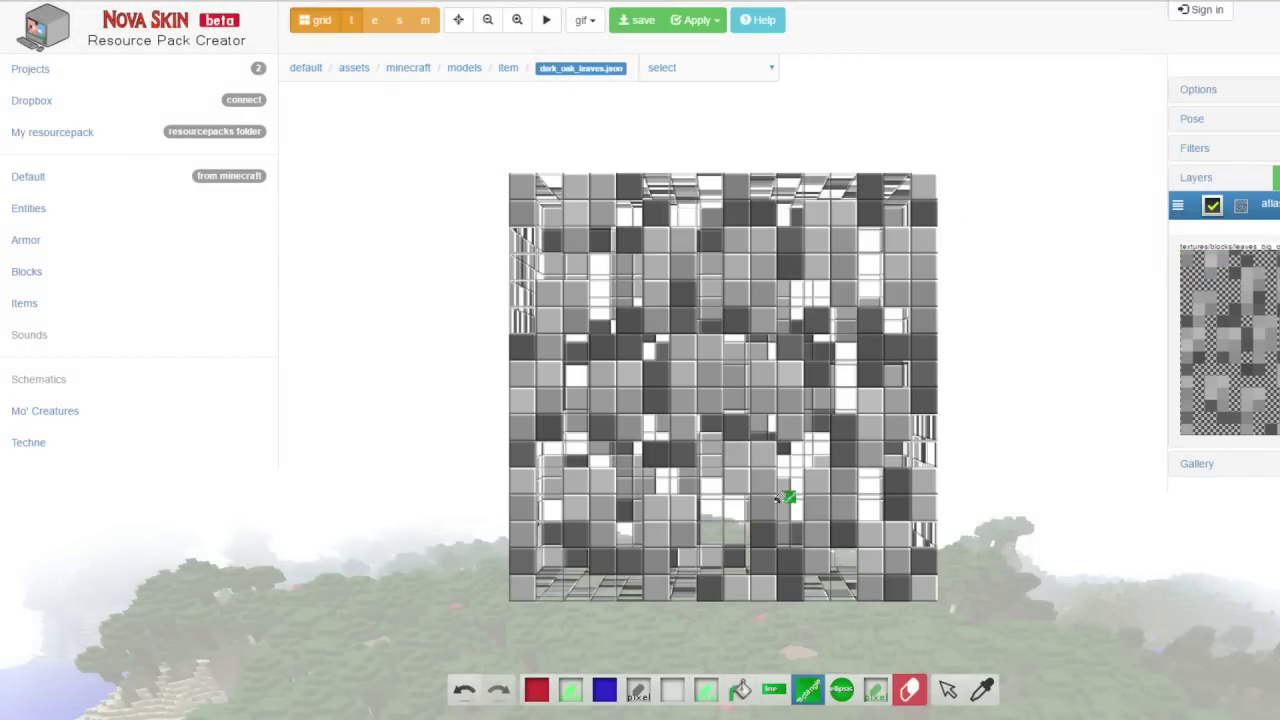
Fill the dark oak leaves texture with green and draw a face with two black pixel eyes on it.
left_click(740, 690)
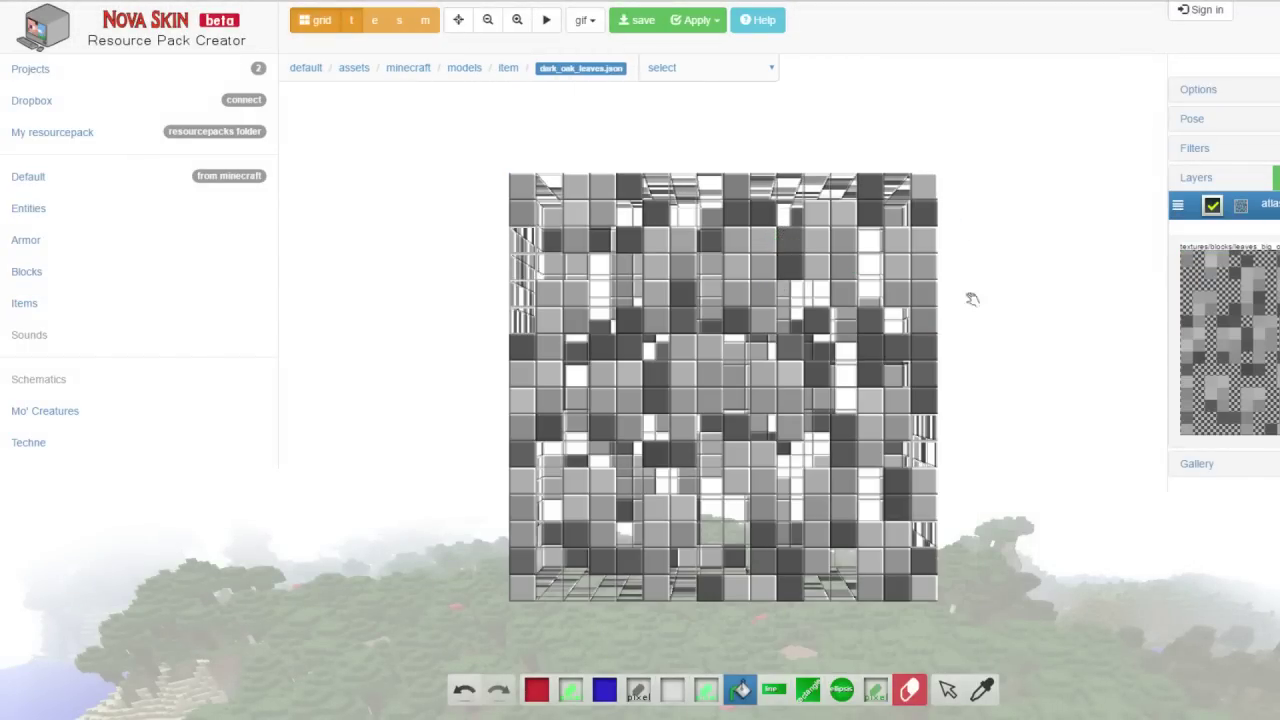
left_click(684, 228)
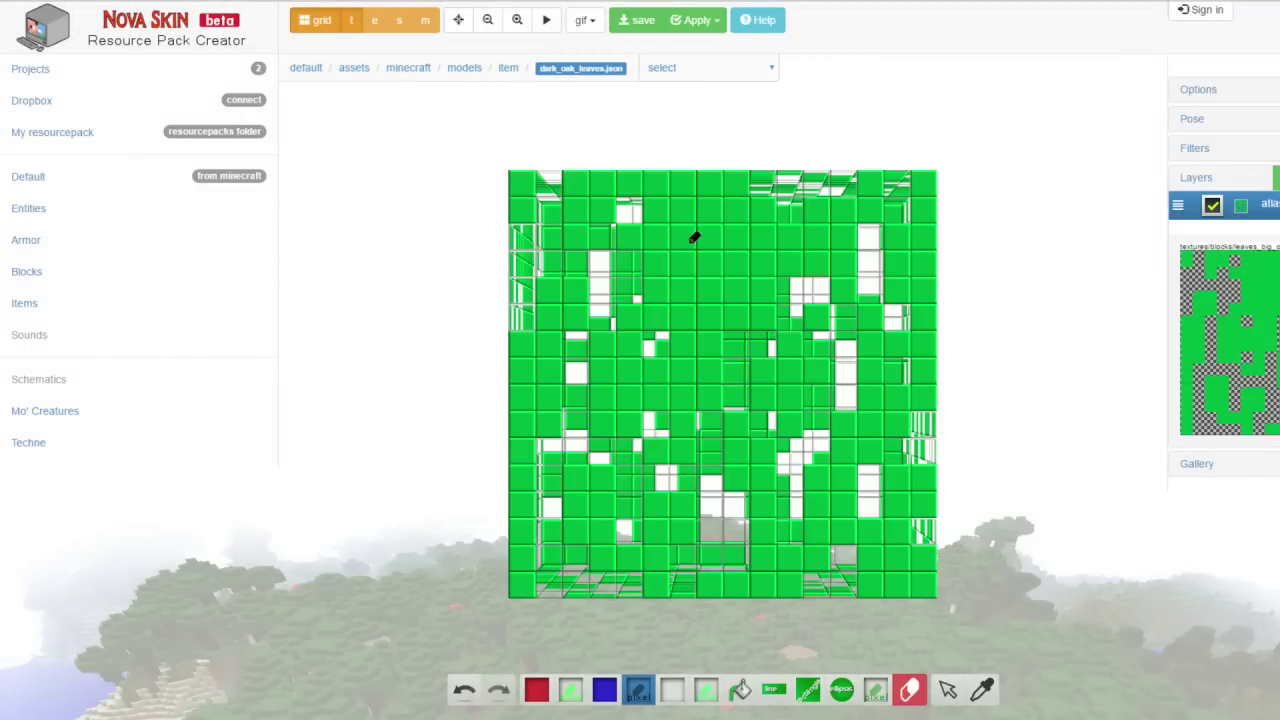
left_click(688, 237)
left_click(828, 236)
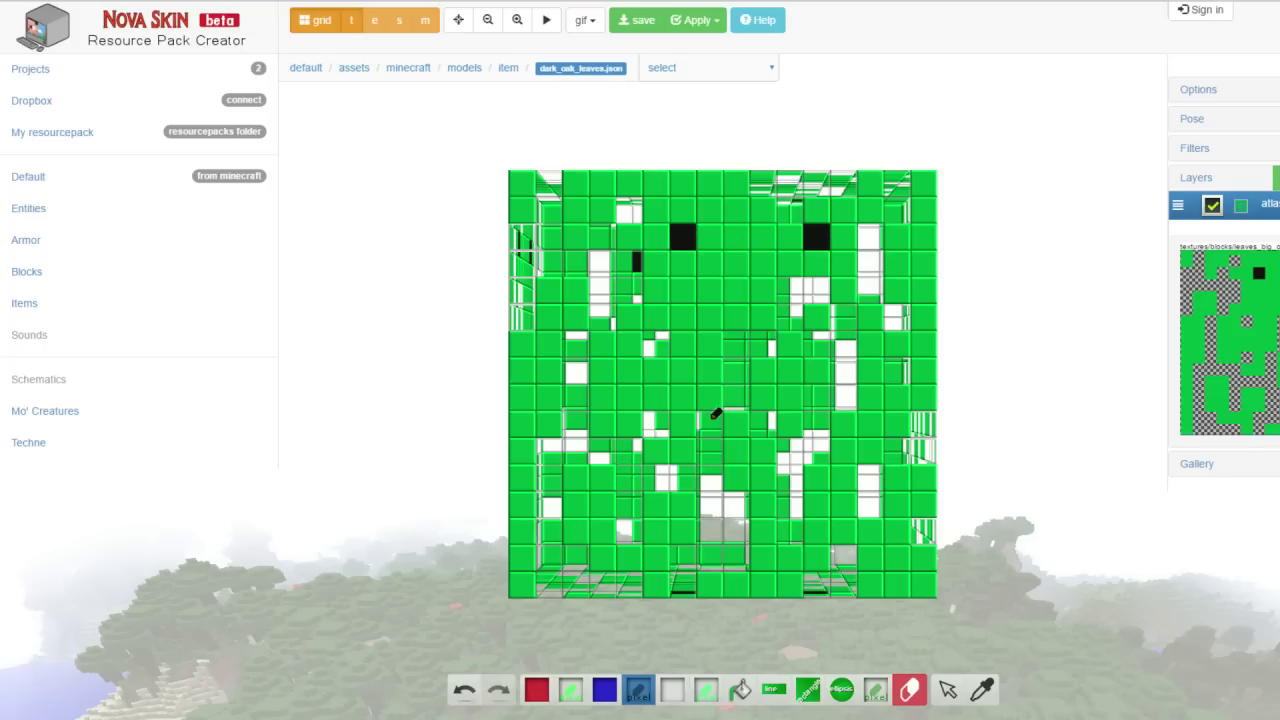
mouse_move(621, 367)
left_mouse_down()
mouse_move(633, 397)
mouse_move(745, 398)
left_mouse_up()
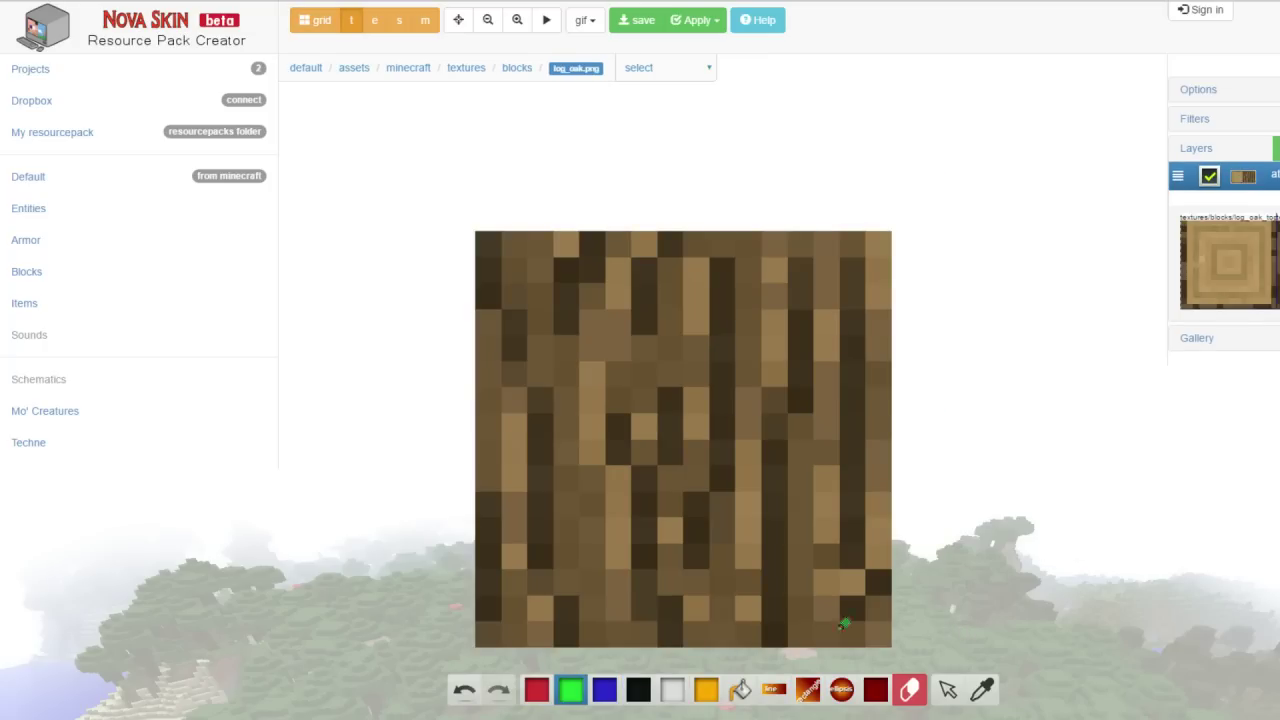
Repaint the streaks of the oak log's bark texture in shades of green with the pixel brush.
key("g")
double_click(709, 689)
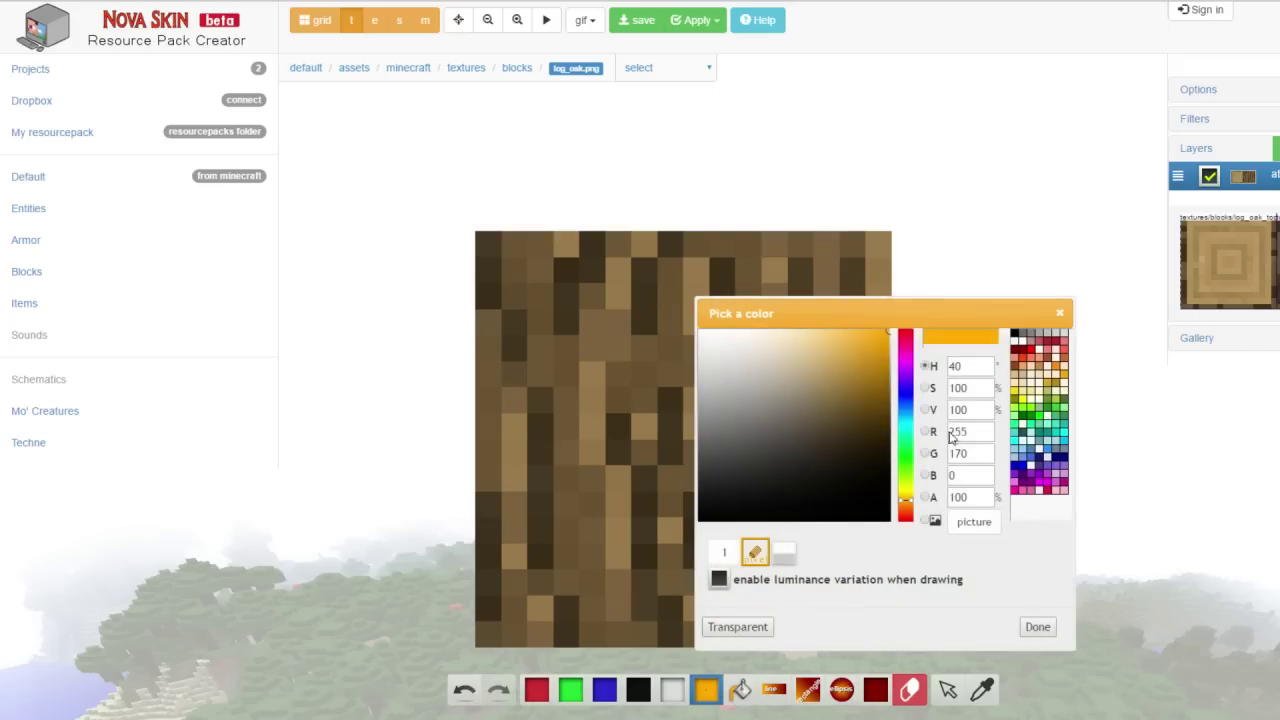
left_click(514, 295)
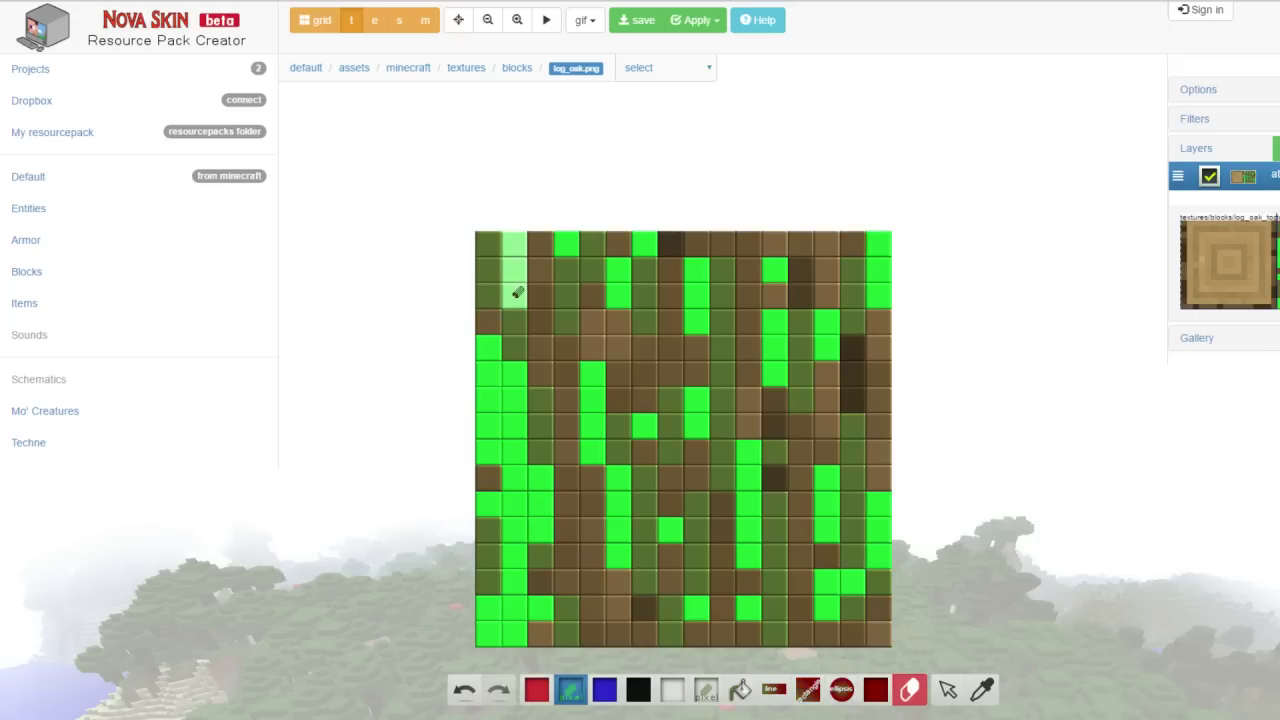
left_click(488, 320)
mouse_move(540, 243)
left_mouse_down()
mouse_move(550, 316)
mouse_move(582, 371)
mouse_move(556, 372)
mouse_move(543, 340)
mouse_move(545, 369)
mouse_move(586, 424)
mouse_move(571, 401)
mouse_move(569, 500)
left_mouse_up()
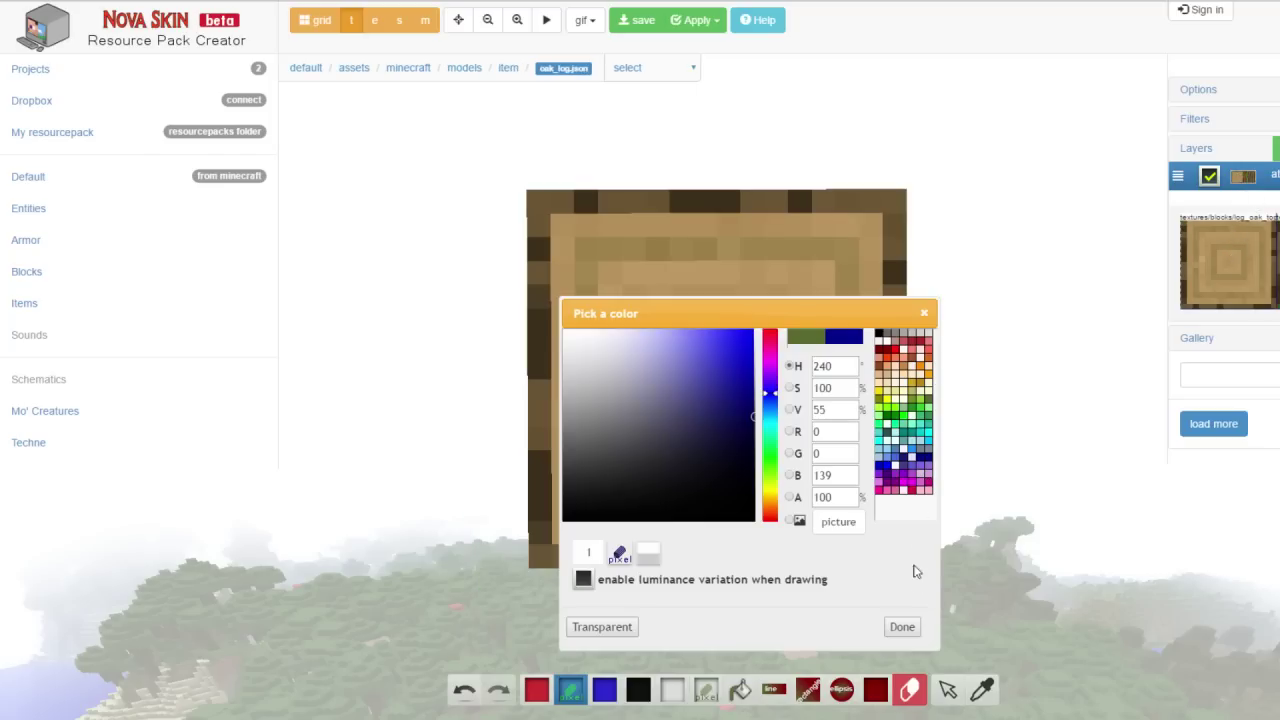
Recolour the oak log's end with dark blue, RGB 0, 0, 139, and lighter blue rings inside a green border.
left_click(901, 623)
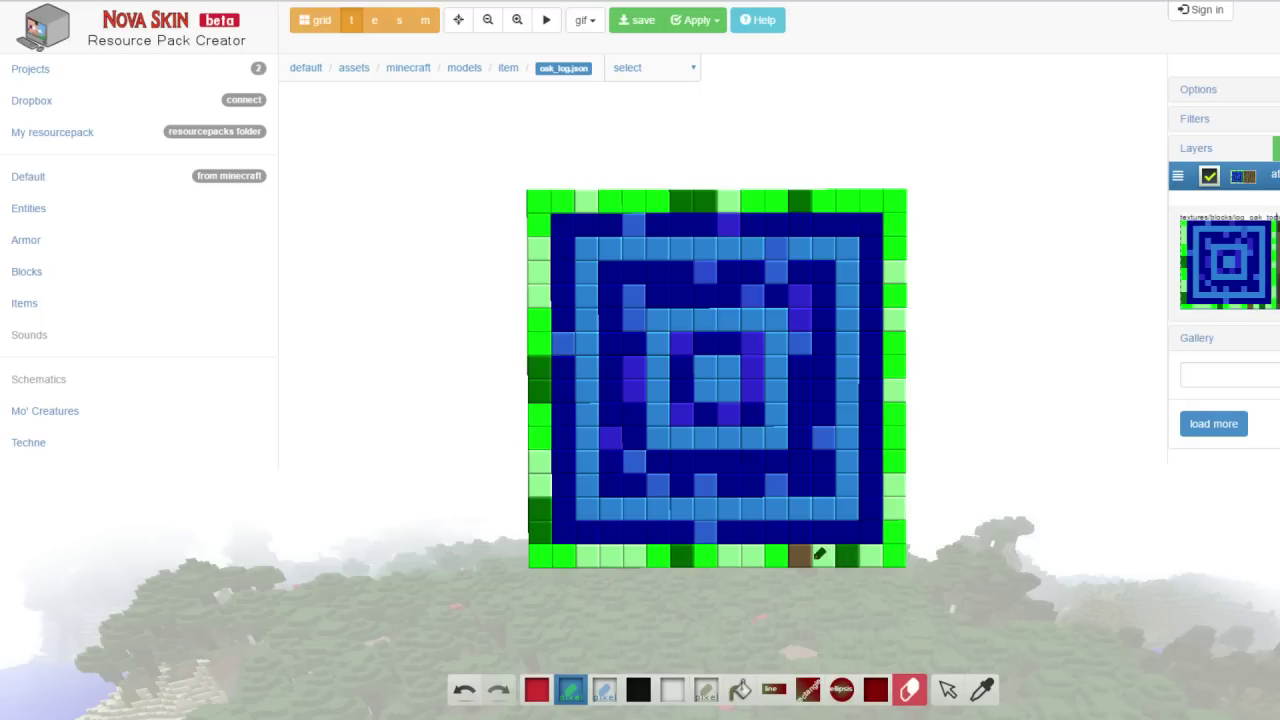
left_click_drag(895, 228, 893, 204)
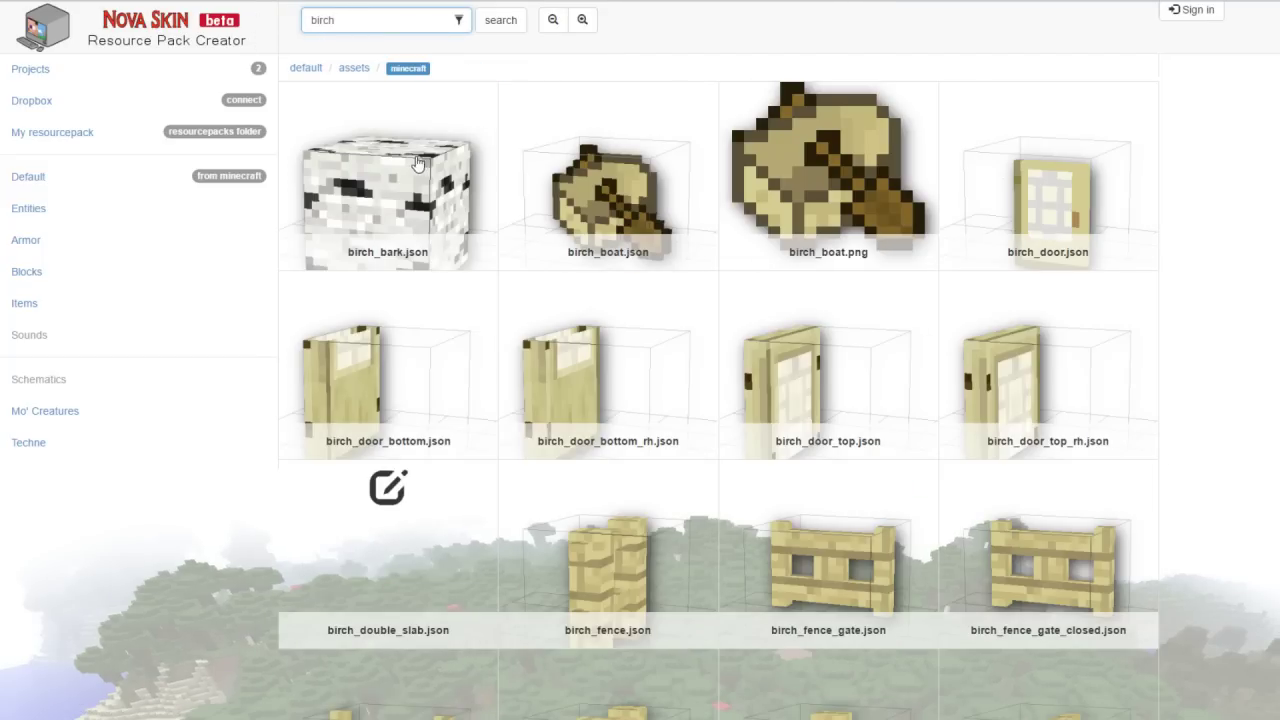
Open the birch_bark.json model and recolour most of its light bark area dark green.
left_click(407, 171)
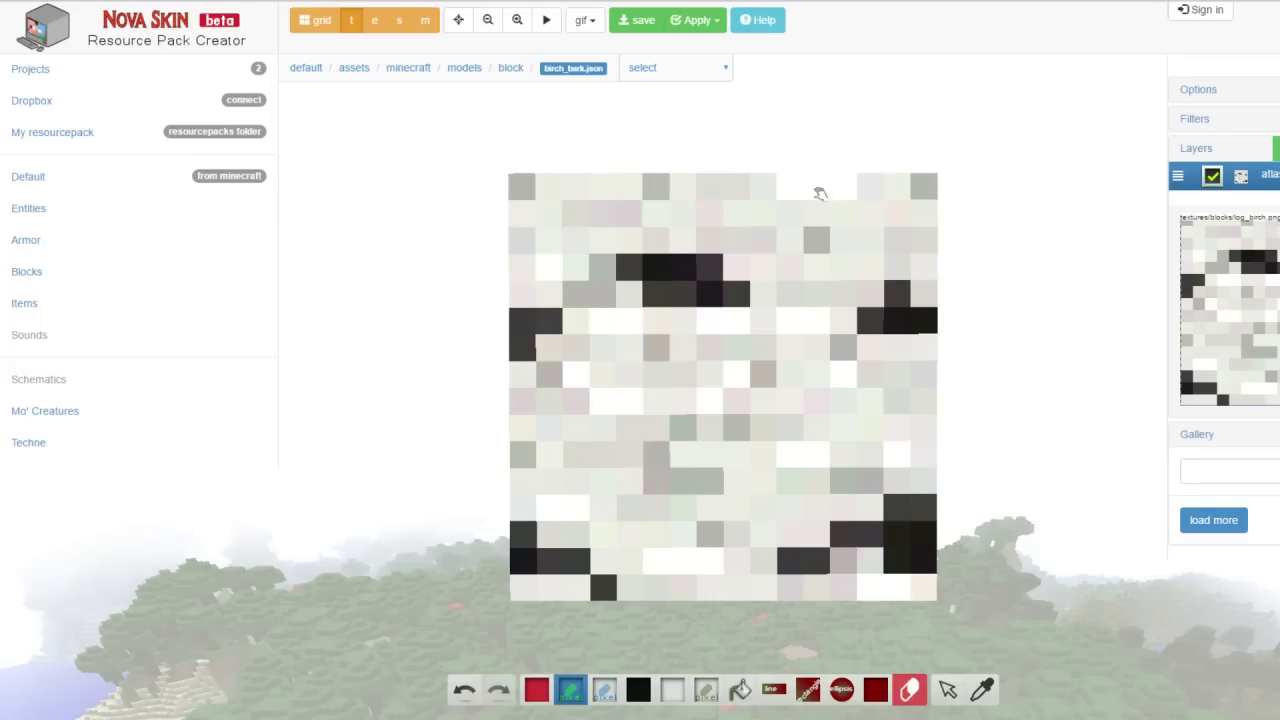
left_click(570, 690)
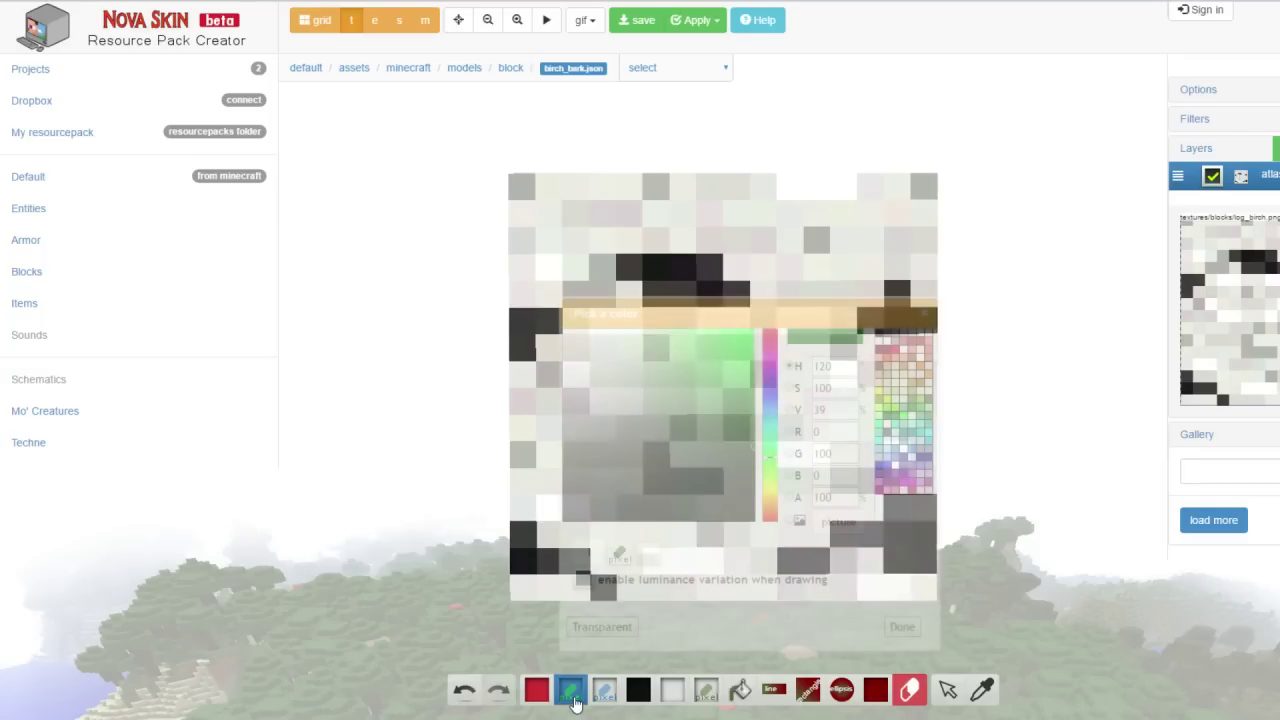
left_click(901, 627)
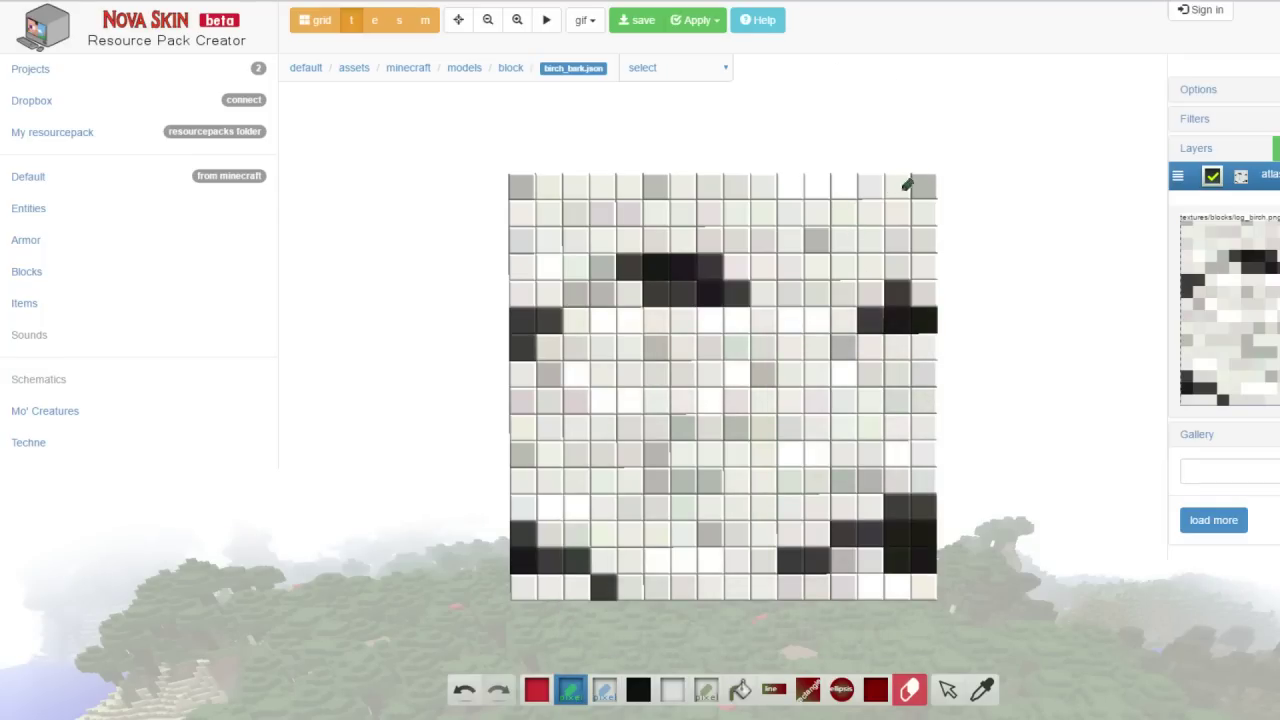
left_click_drag(931, 190, 764, 192)
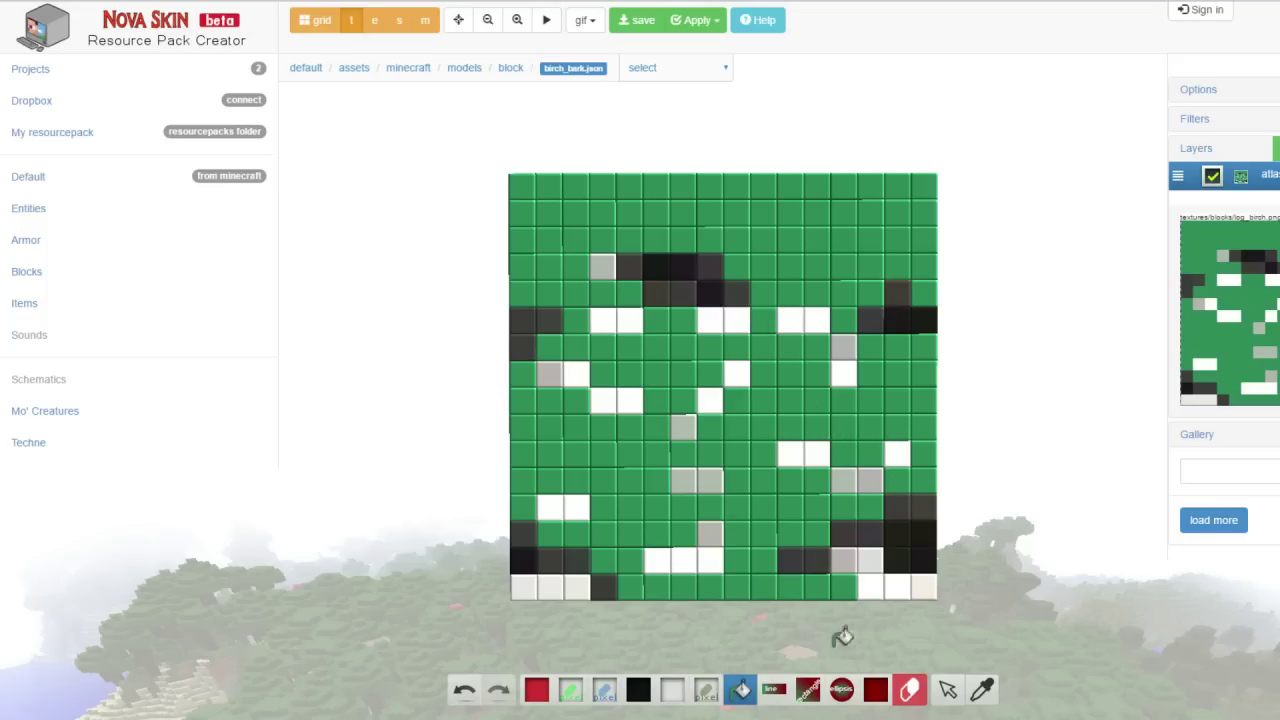
Recolour the birch bark's black marks red and its remaining light patches lighter green and yellow-green, and save the texture.
double_click(604, 690)
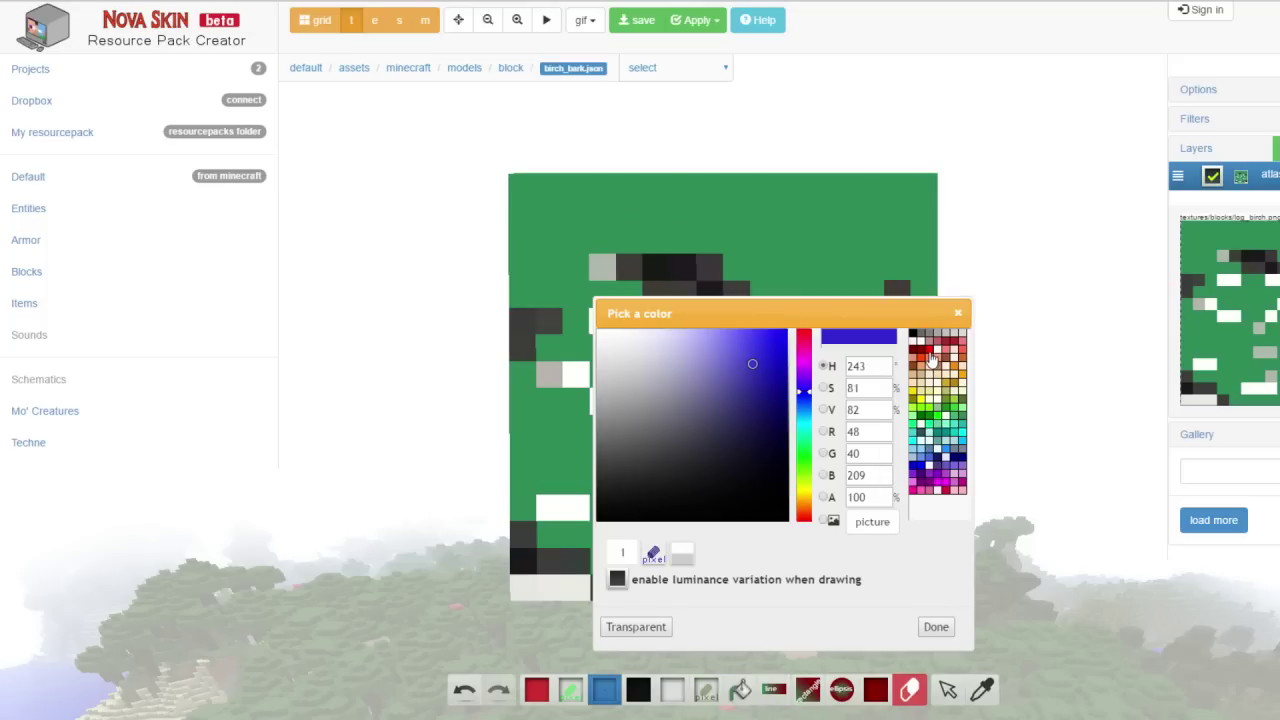
left_click(930, 355)
left_click(936, 627)
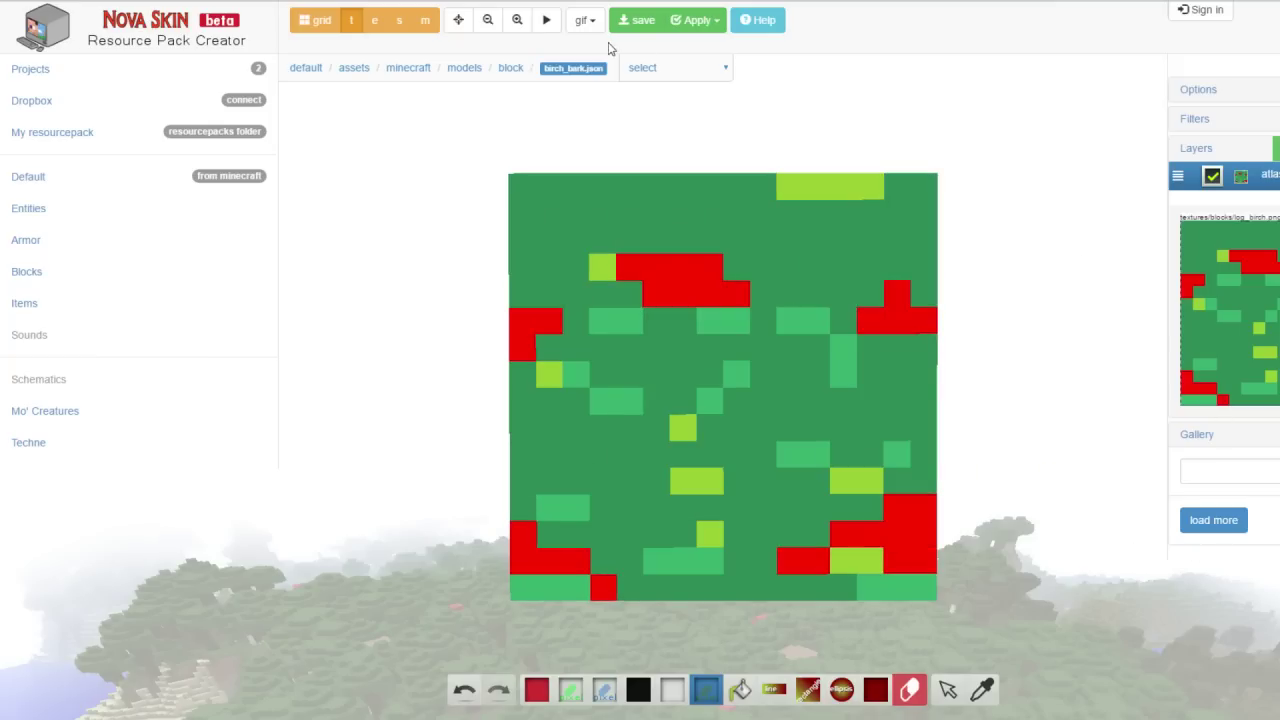
left_click(637, 20)
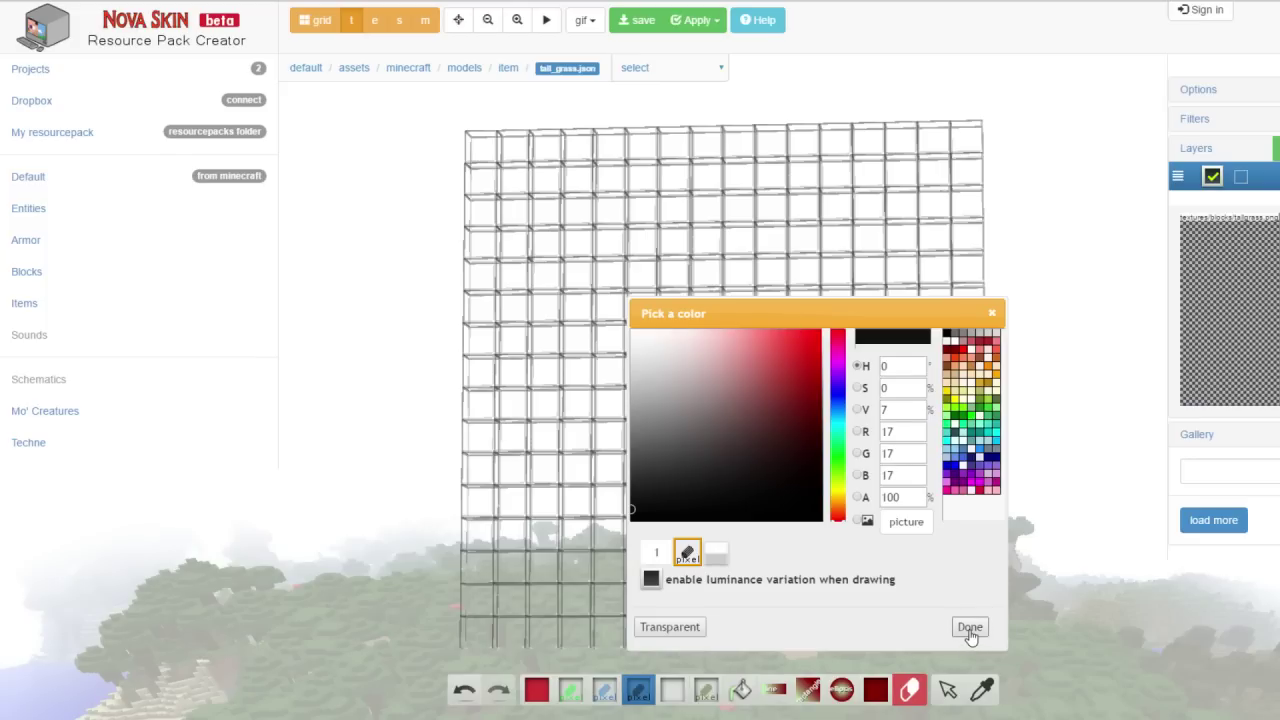
Paint two large black eyes and a smiling mouth on the tall grass model with the black pixel brush.
left_click(970, 627)
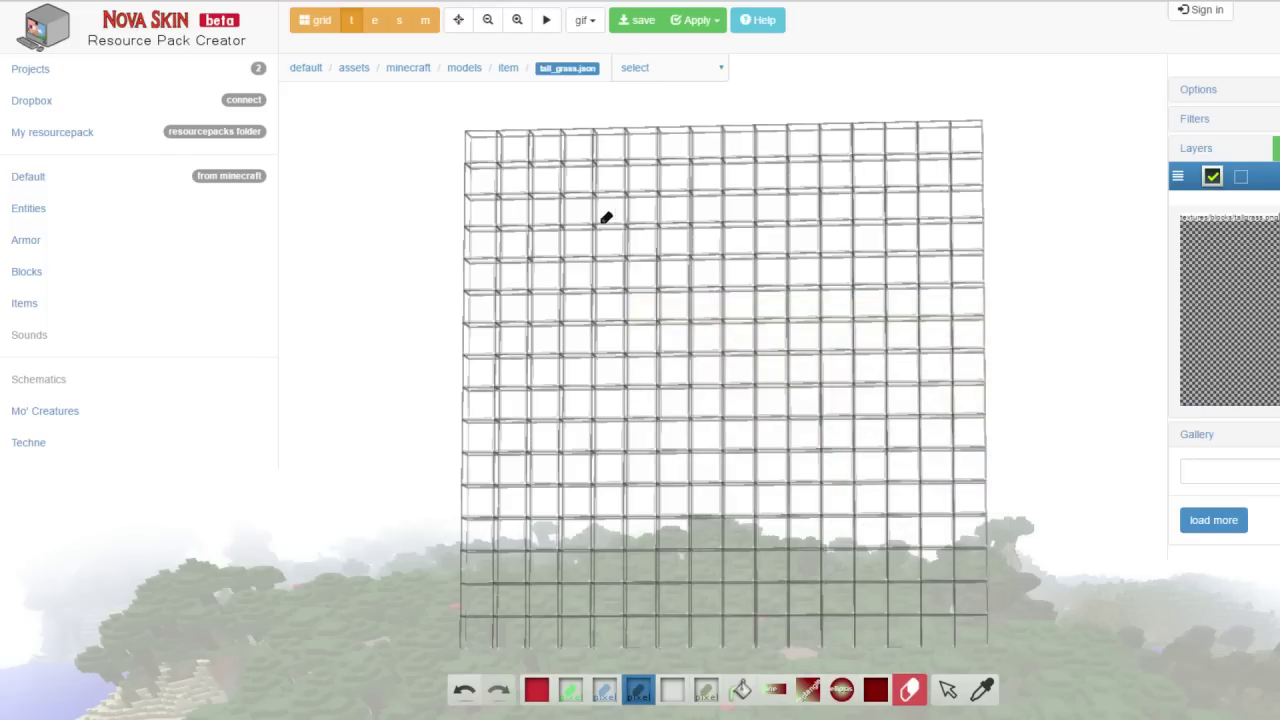
left_click_drag(548, 238, 550, 284)
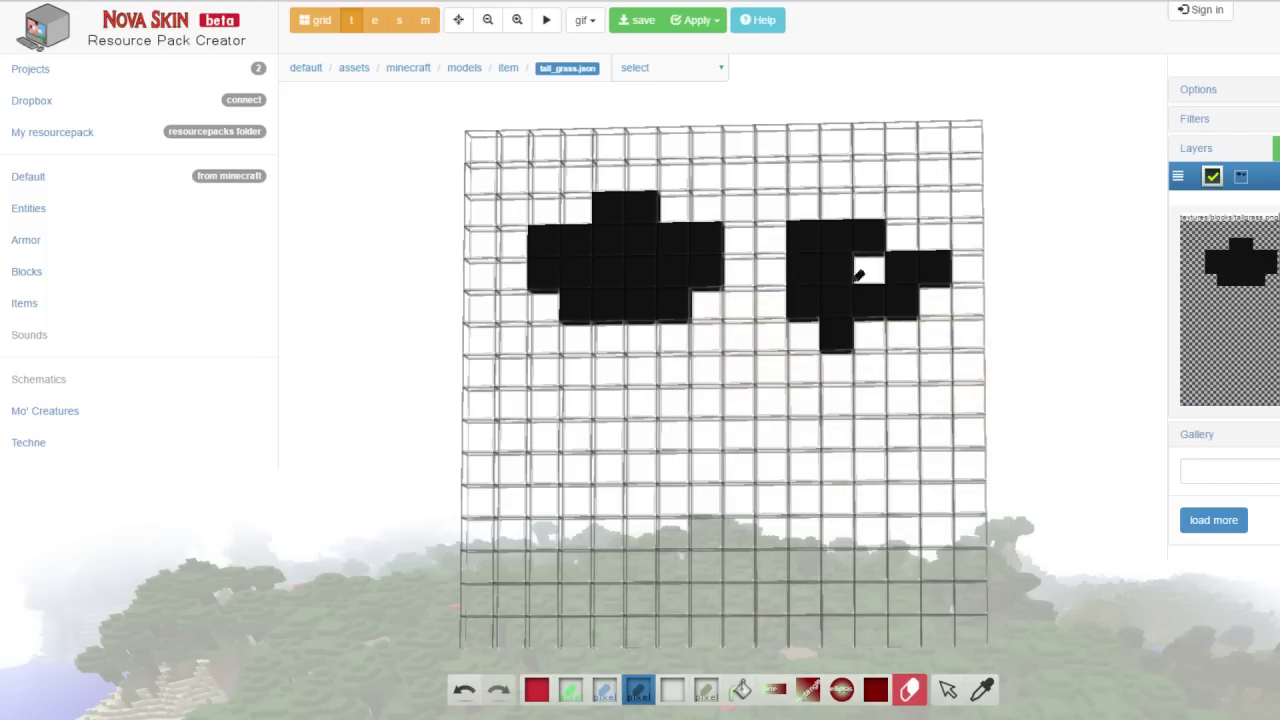
left_click(869, 265)
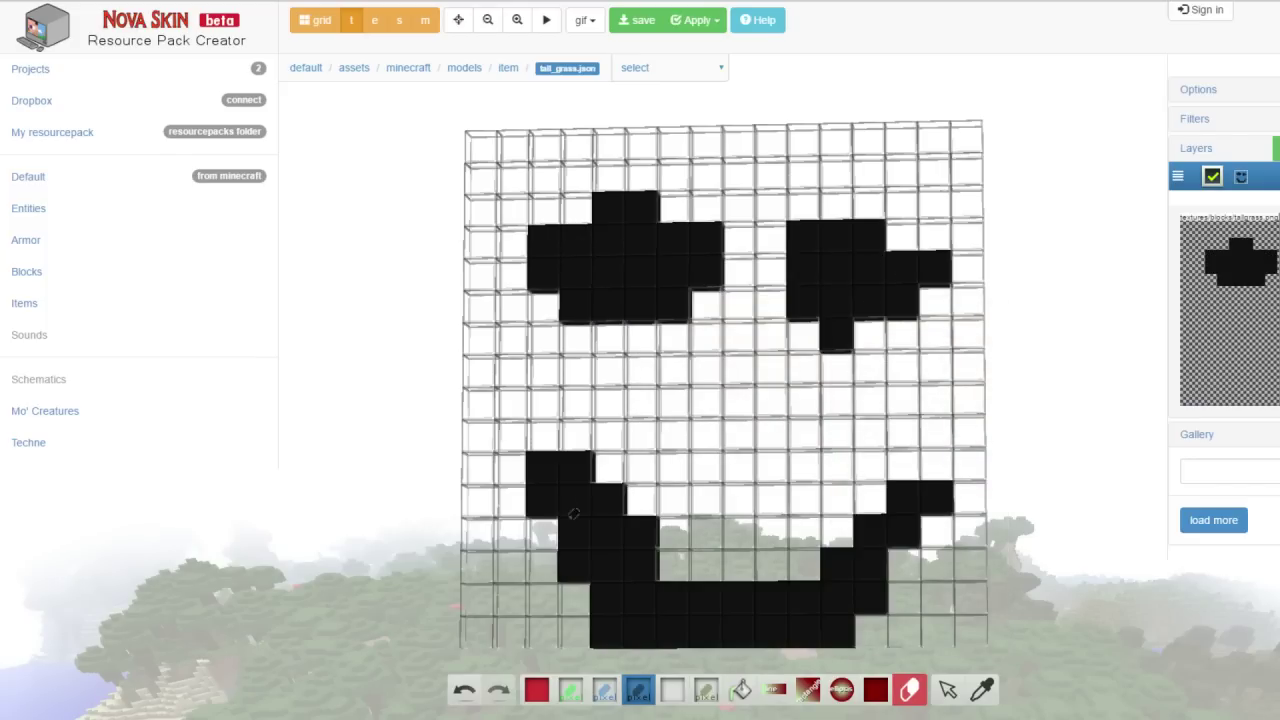
Thicken the upper end of the tall grass face's smile in black and paint green pupils, RGB 55, 177, 109, in both eyes.
mouse_move(941, 465)
left_mouse_down()
mouse_move(898, 494)
mouse_move(905, 460)
left_mouse_up()
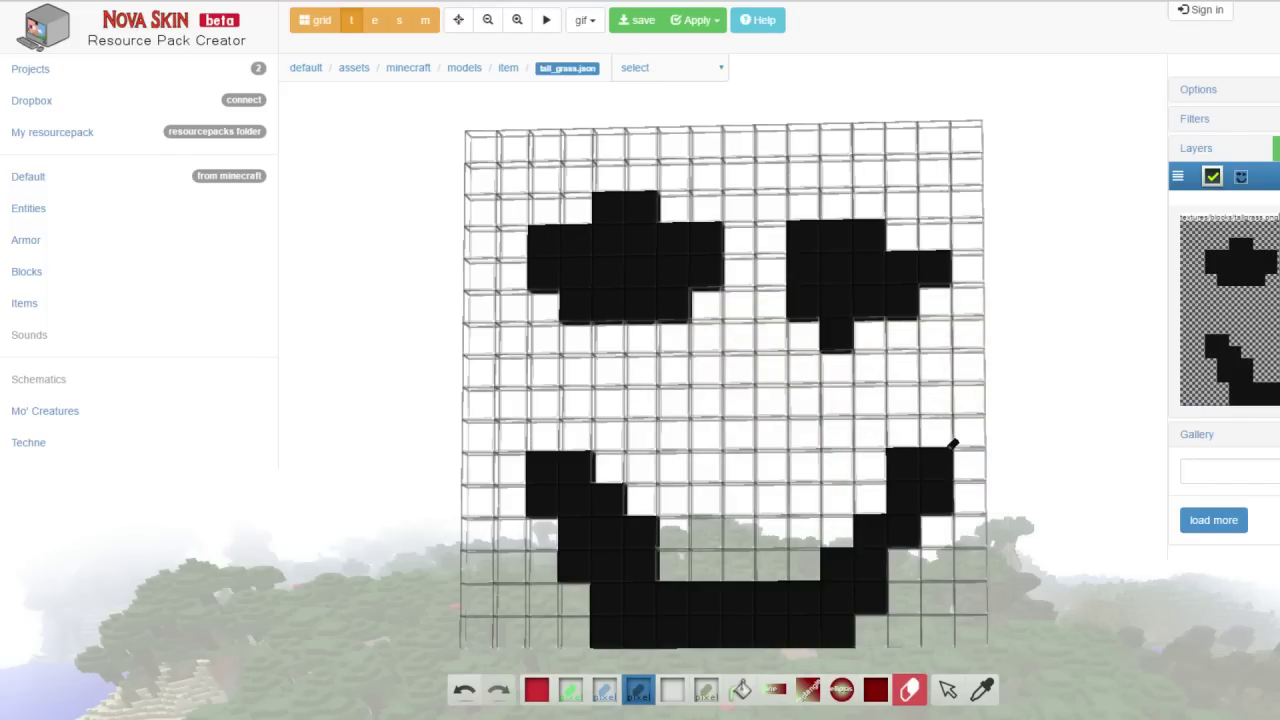
left_click(606, 691)
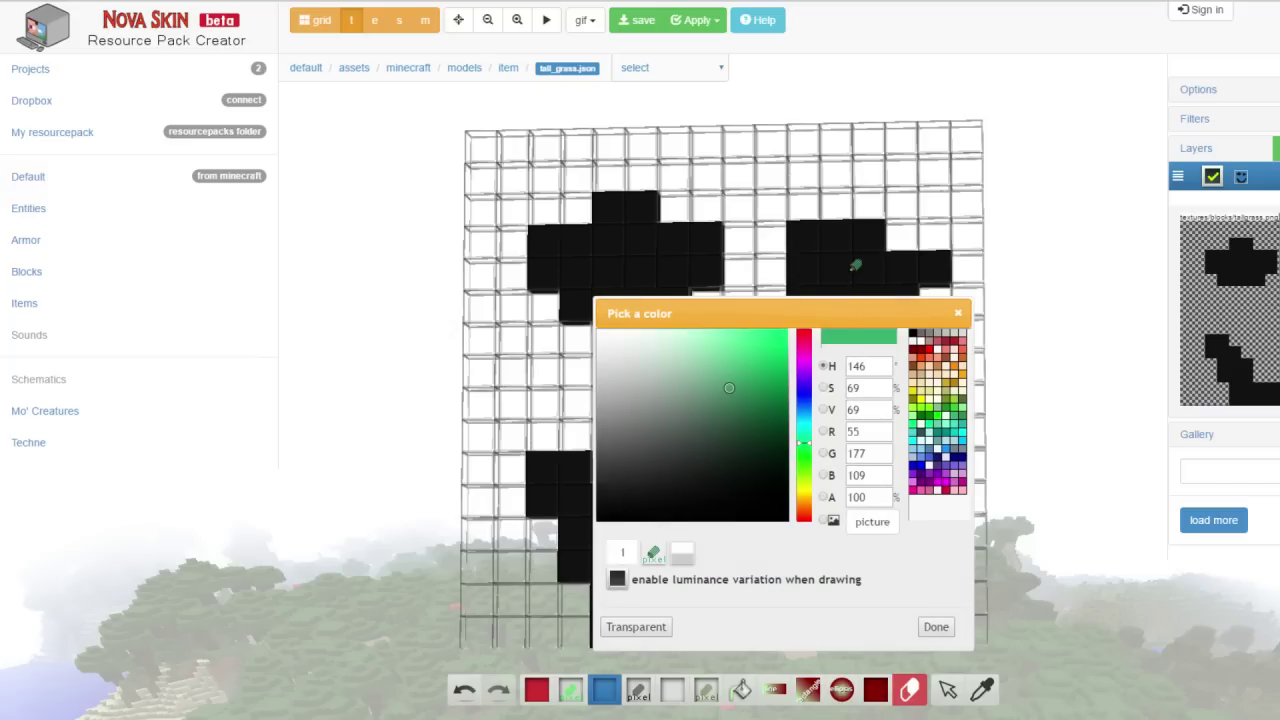
left_click(848, 268)
left_click_drag(640, 240, 609, 271)
left_click(868, 268)
left_click(836, 300)
Paint a red nose at the centre of the tall grass face with the red pixel brush.
left_click(537, 694)
left_click(864, 627)
left_click_drag(740, 402, 768, 408)
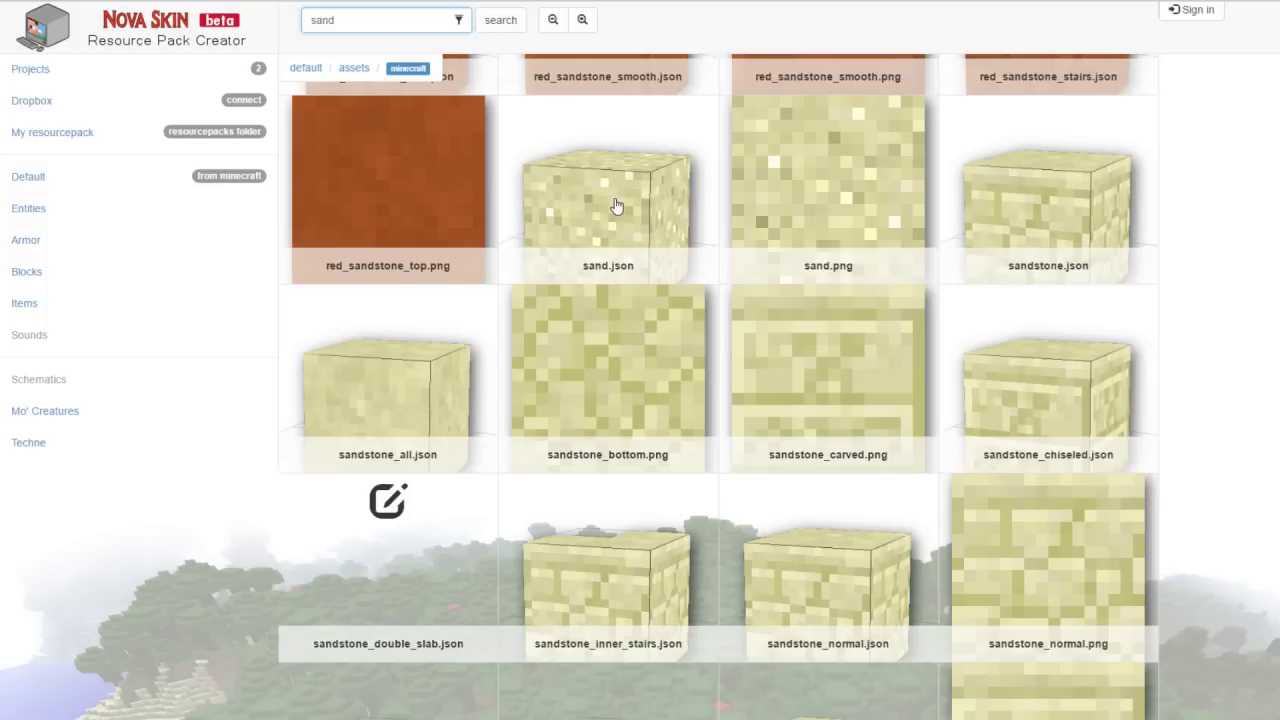
Open the sand.json model from the sand search results and choose the red brush for recolouring it.
left_click(615, 205)
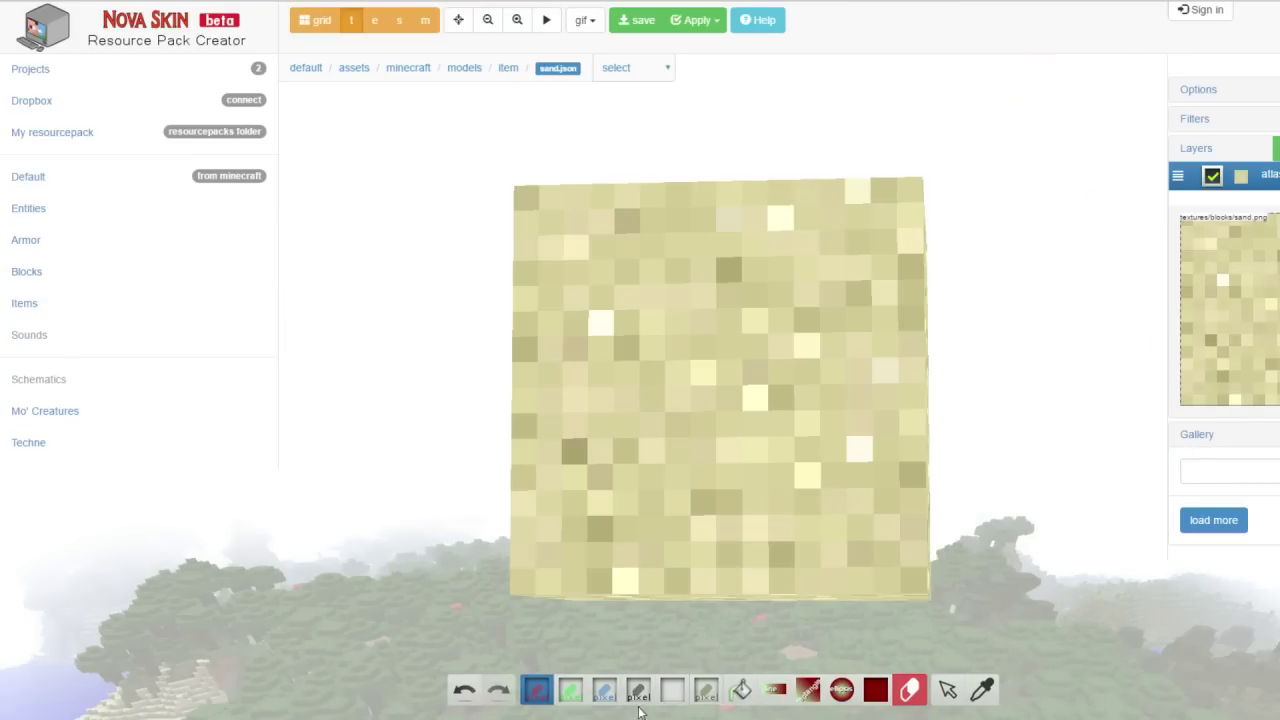
left_click(536, 690)
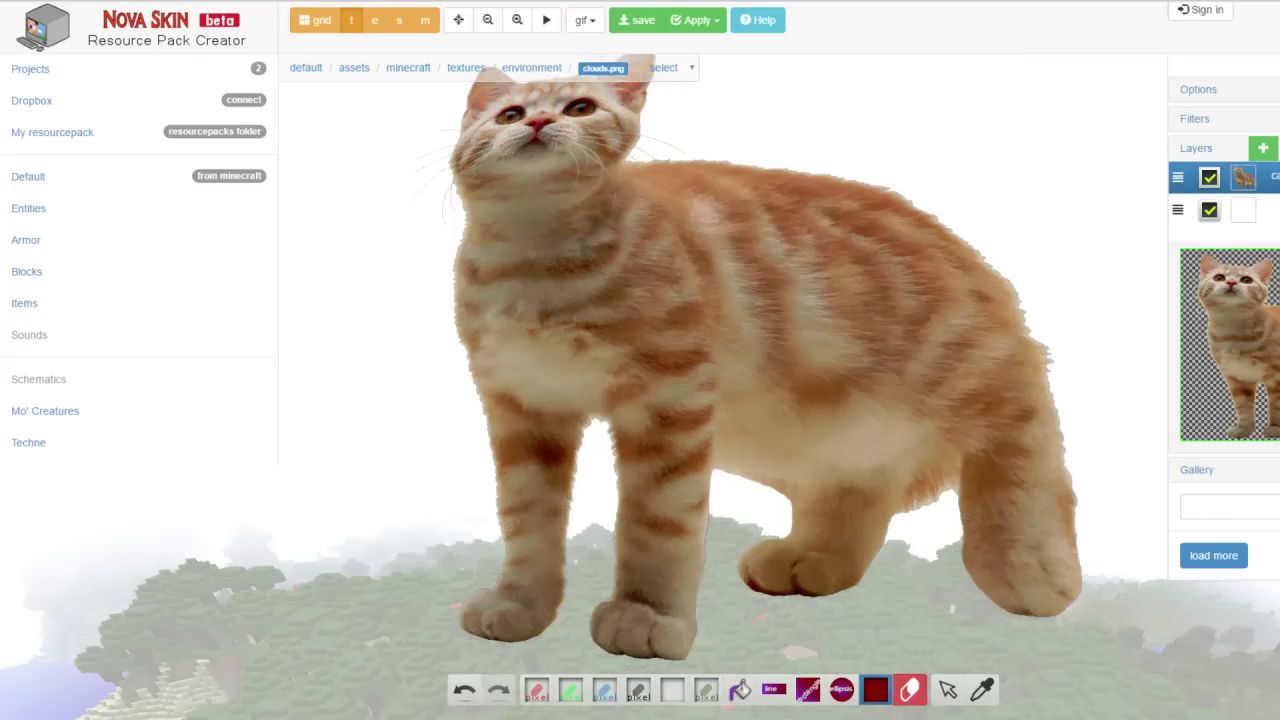
Leave the clouds.png texture for the textures folder and open the My resourcepack section.
left_click(466, 68)
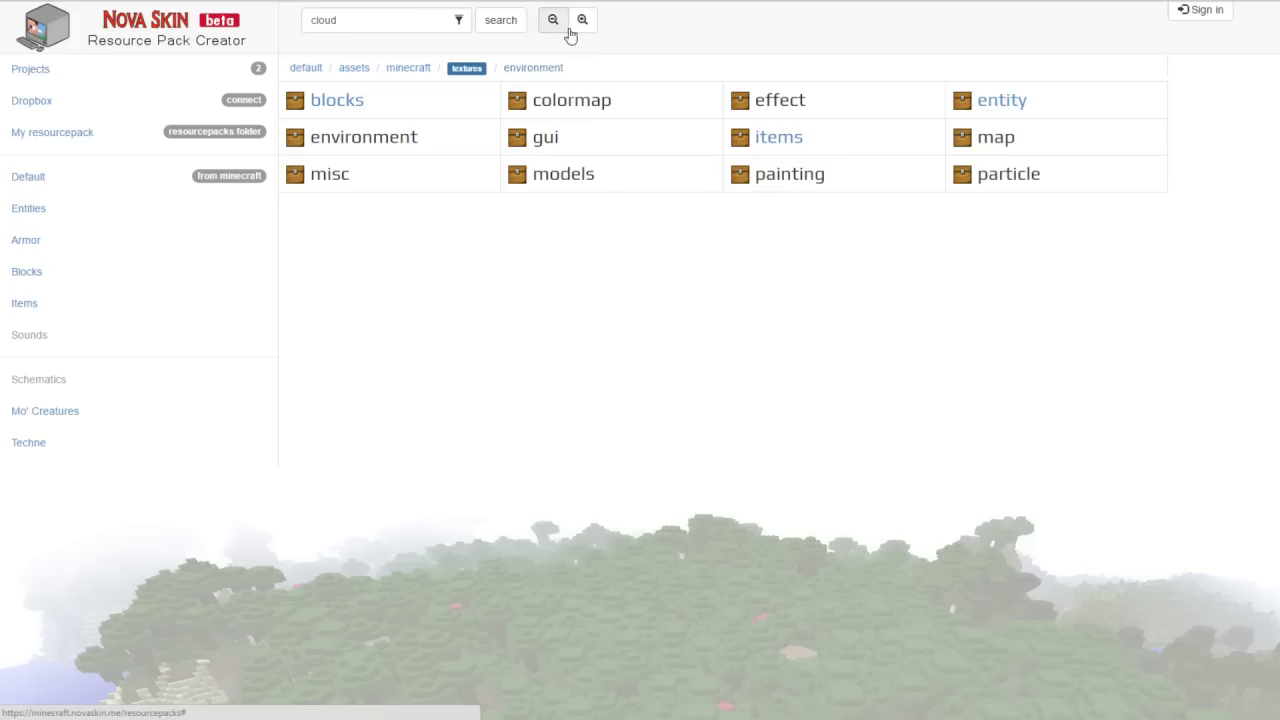
left_click(114, 134)
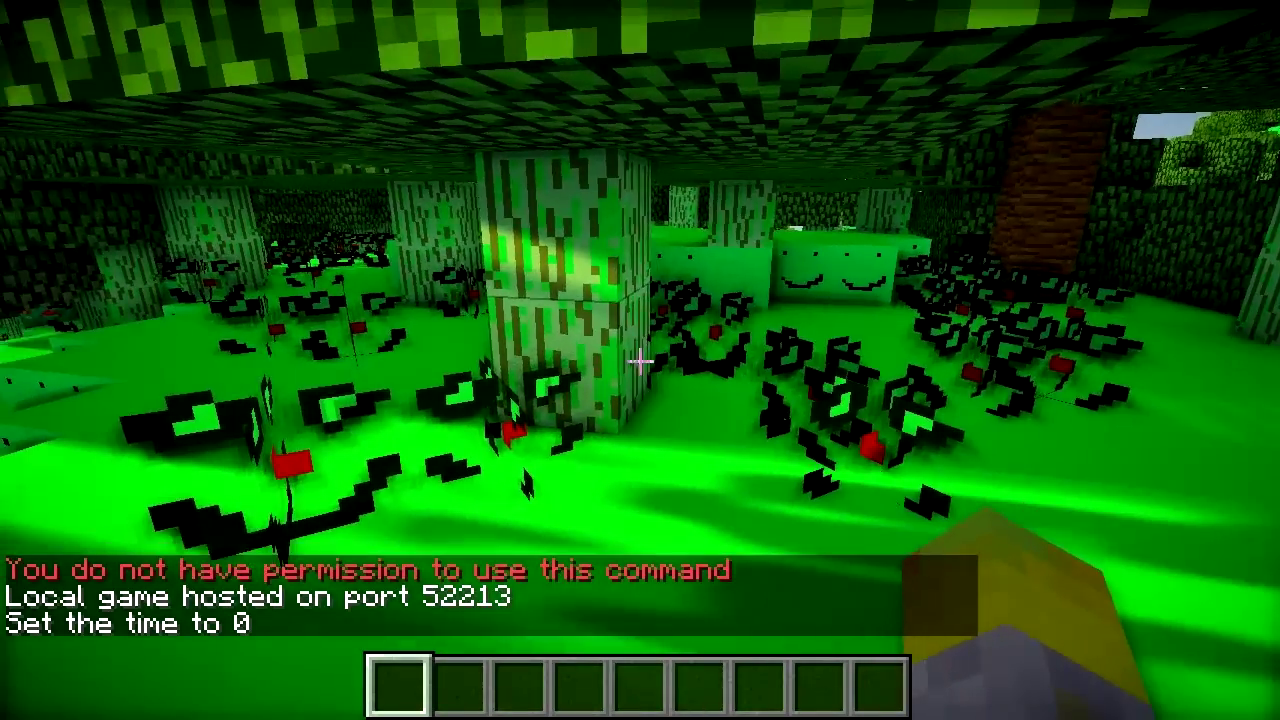
Walk through the Minecraft forest to examine the retextured grass blocks, tall grass faces, birch trunks and oak logs.
key("w")
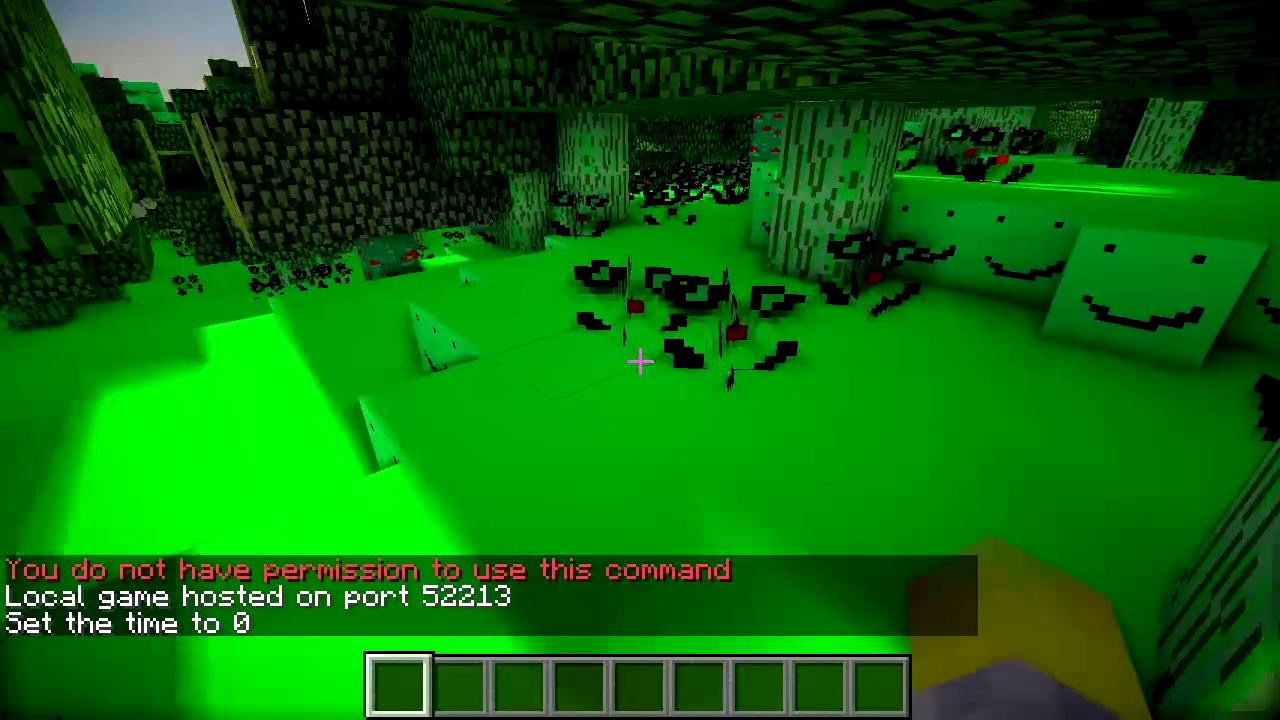
key("w")
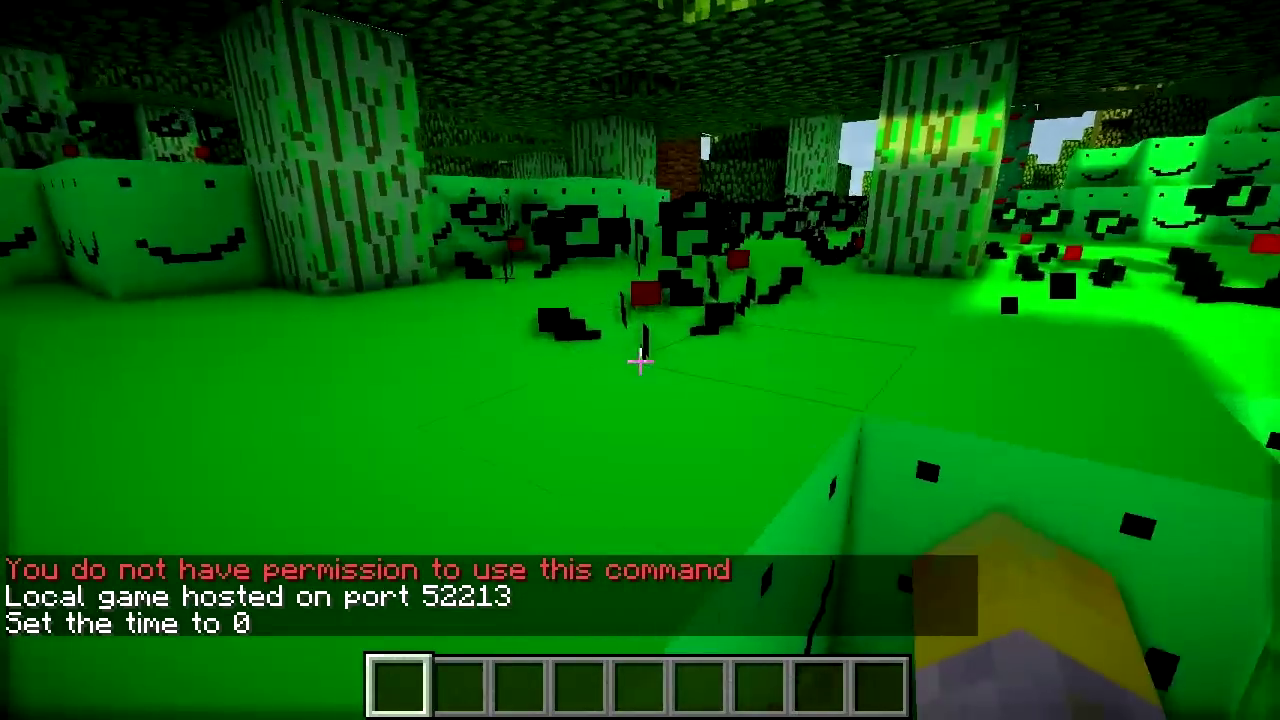
key("s")
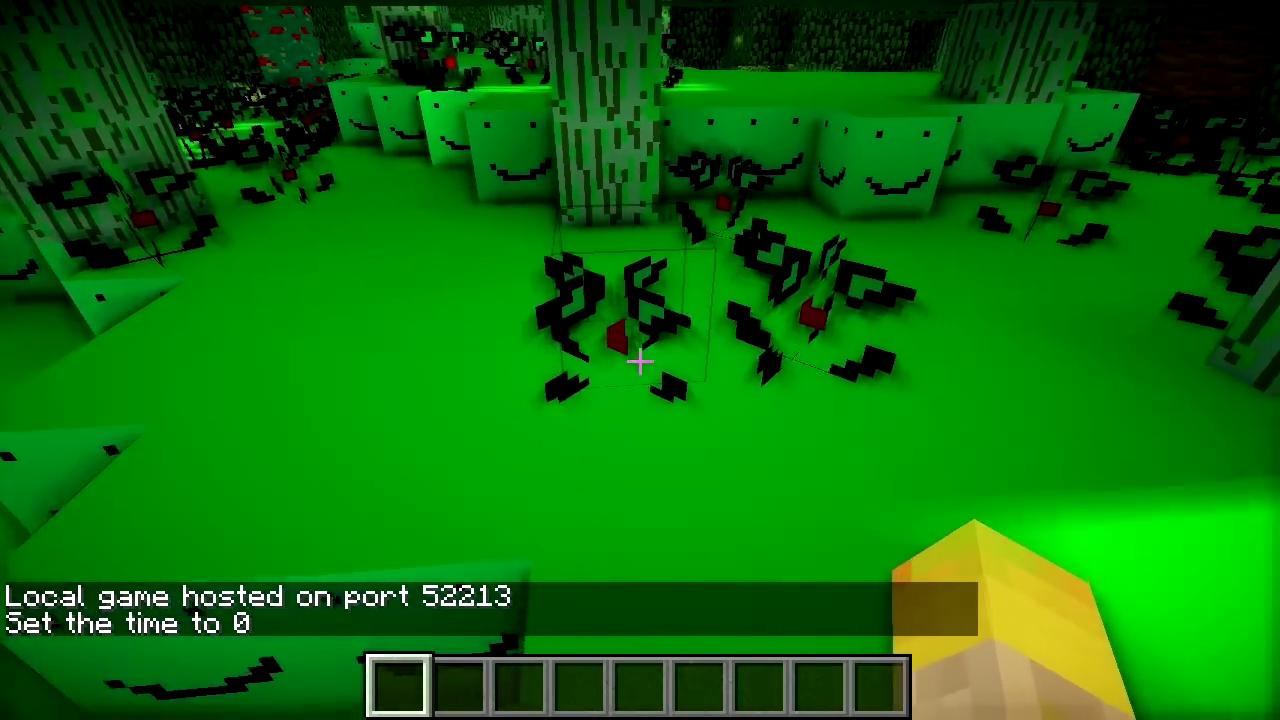
key("w")
key("w")
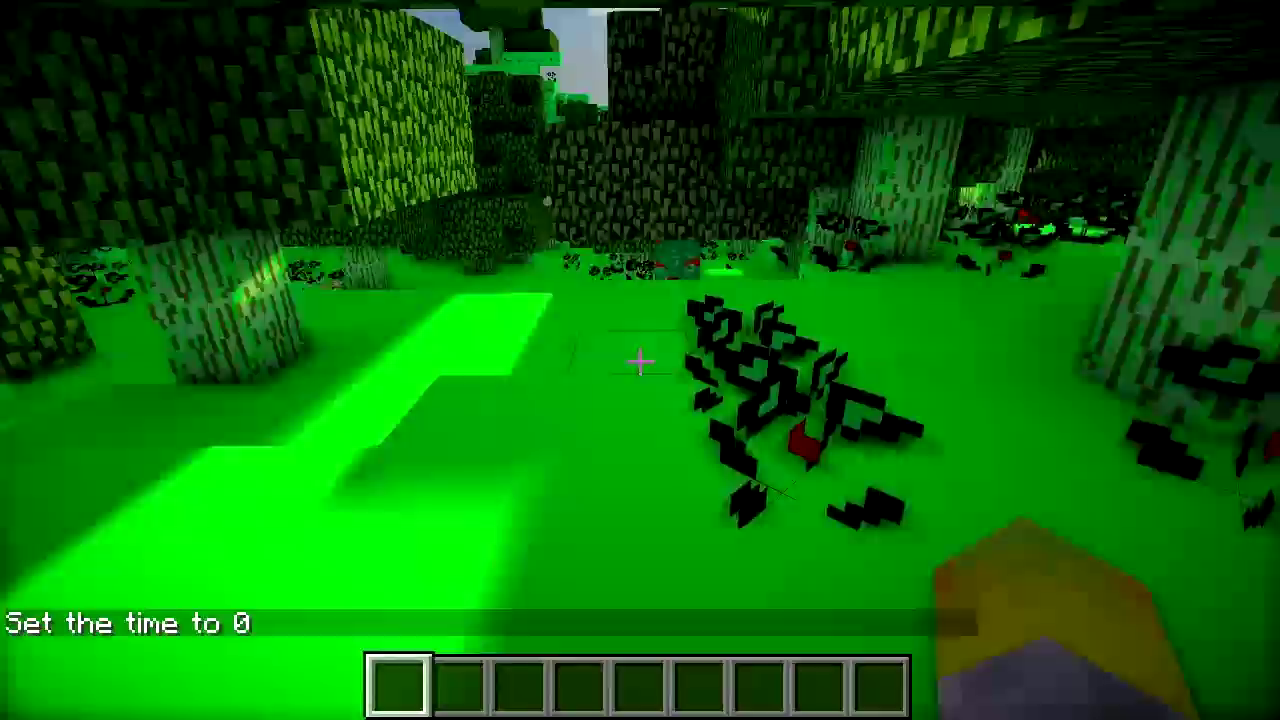
key("w")
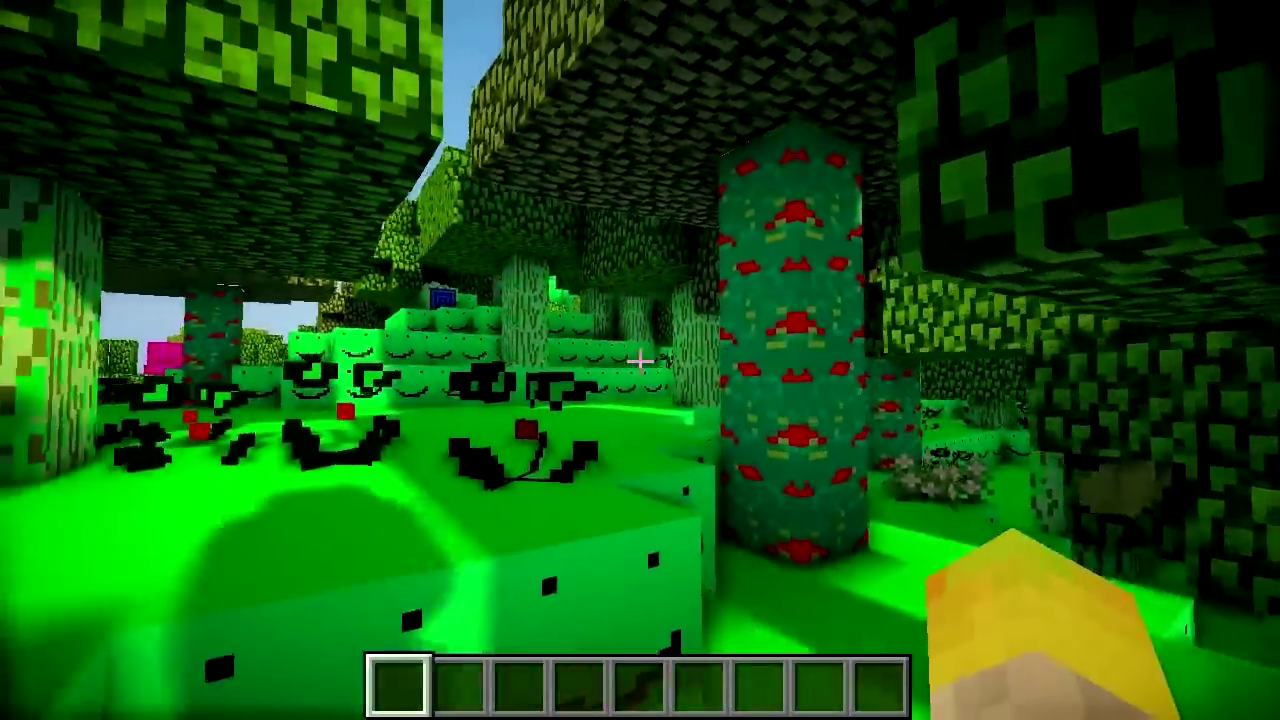
key("w")
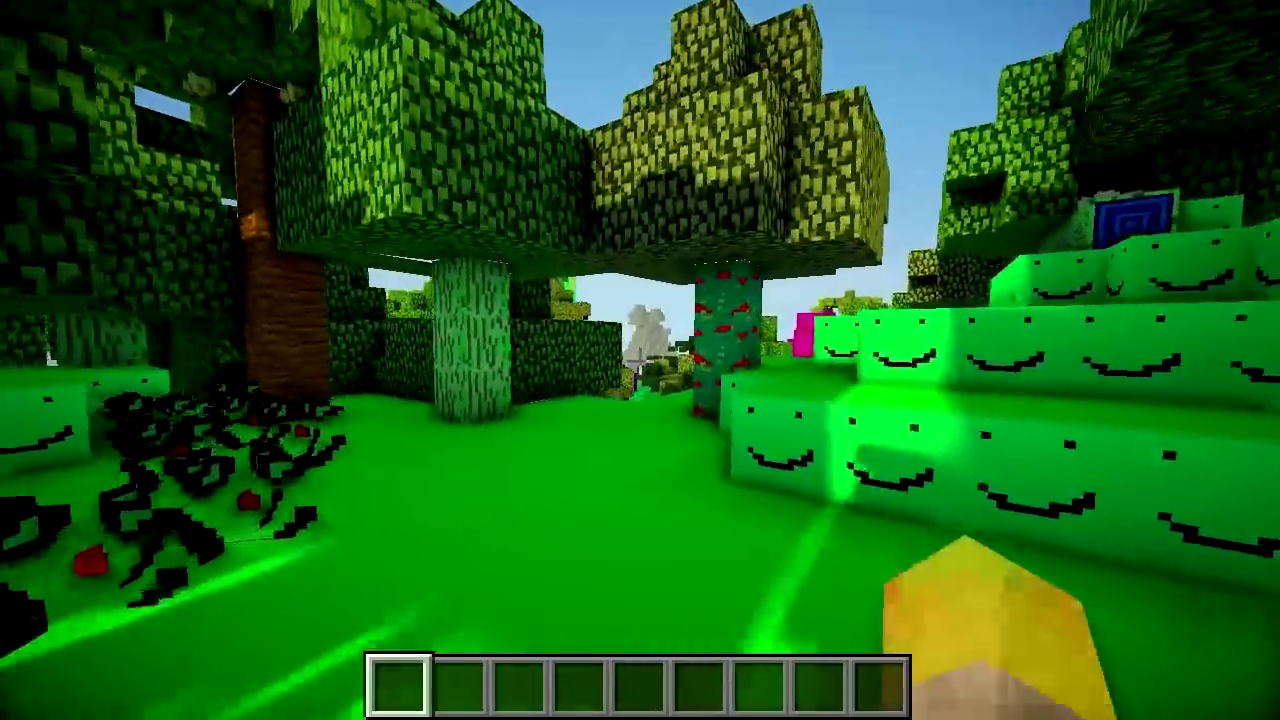
key("w")
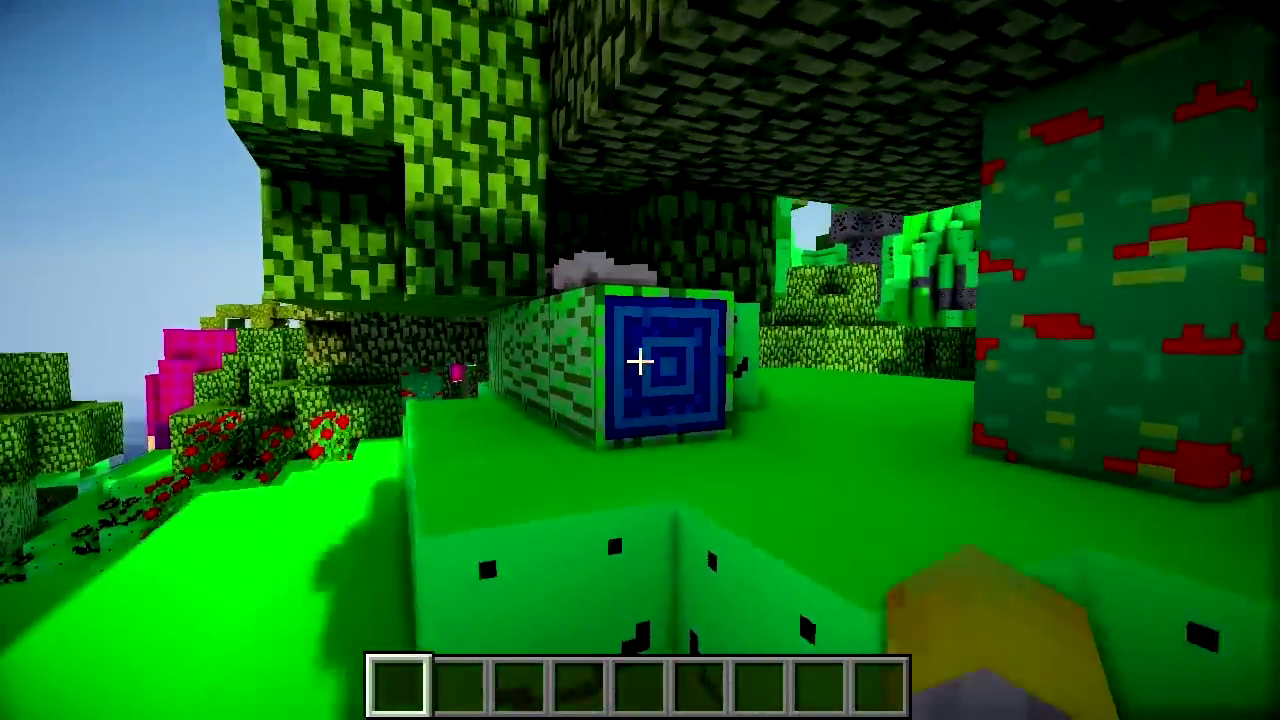
Copy the blue-ended oak log block, break the lower block of the nearby birch trunk and place oak logs there.
middle_click(640, 360)
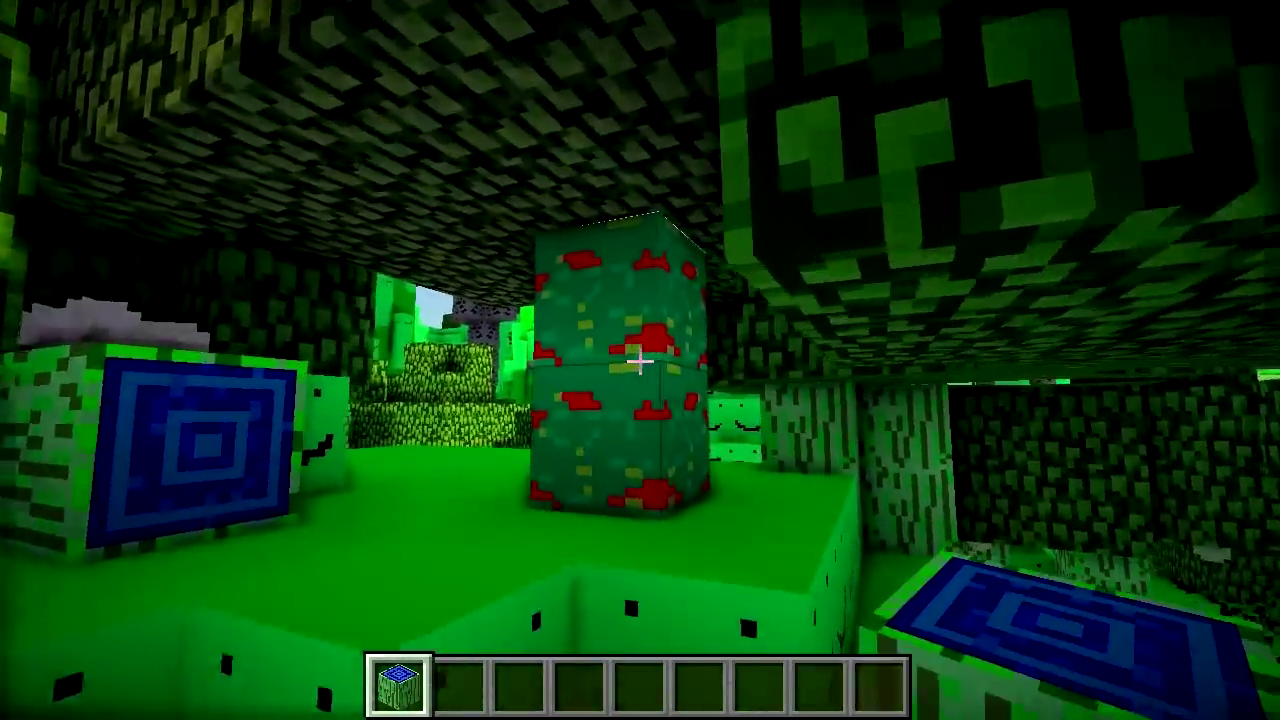
key("w")
left_click(640, 361)
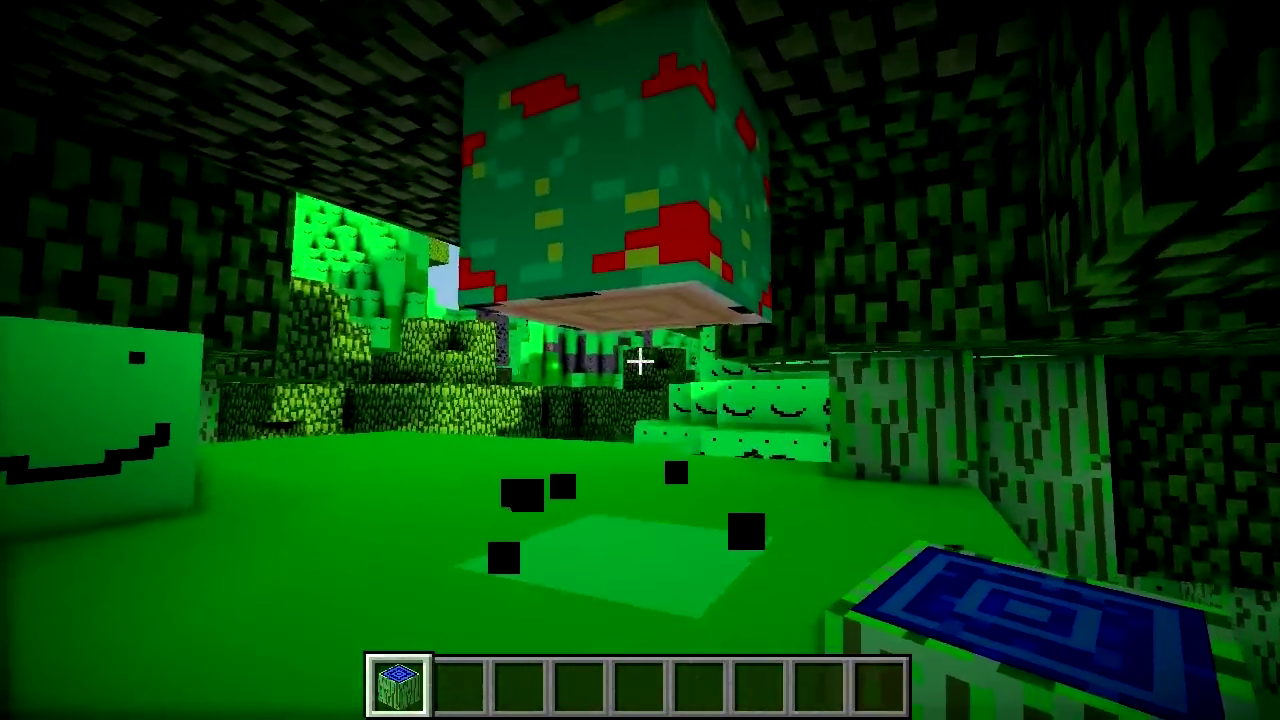
right_click(640, 361)
right_click(640, 361)
left_click(640, 360)
right_click(640, 360)
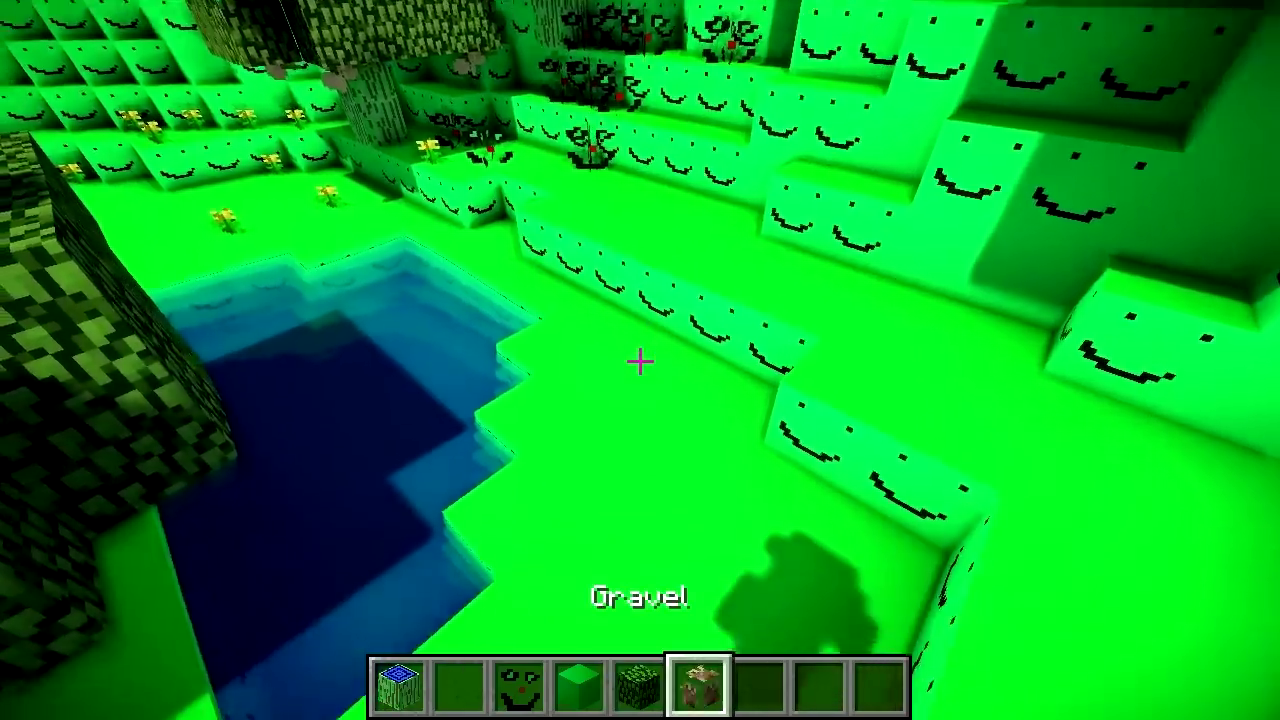
Place gravel blocks in the grass beside the pond.
right_click(640, 361)
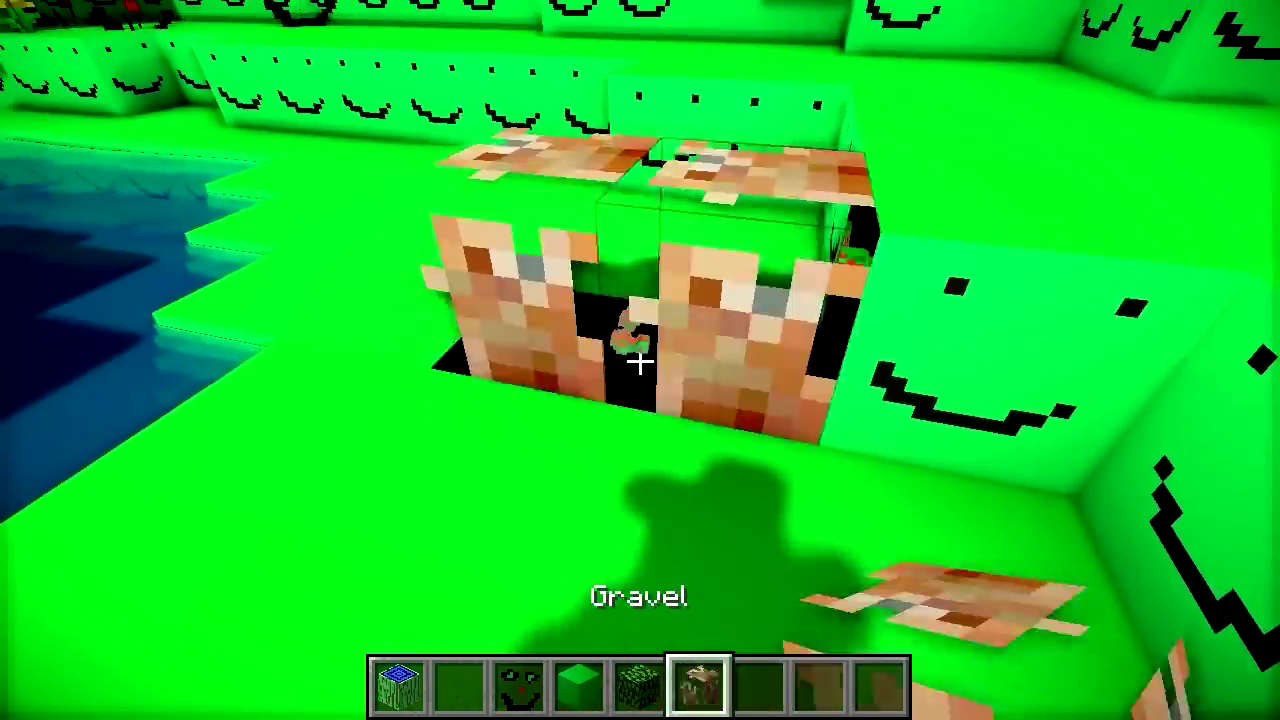